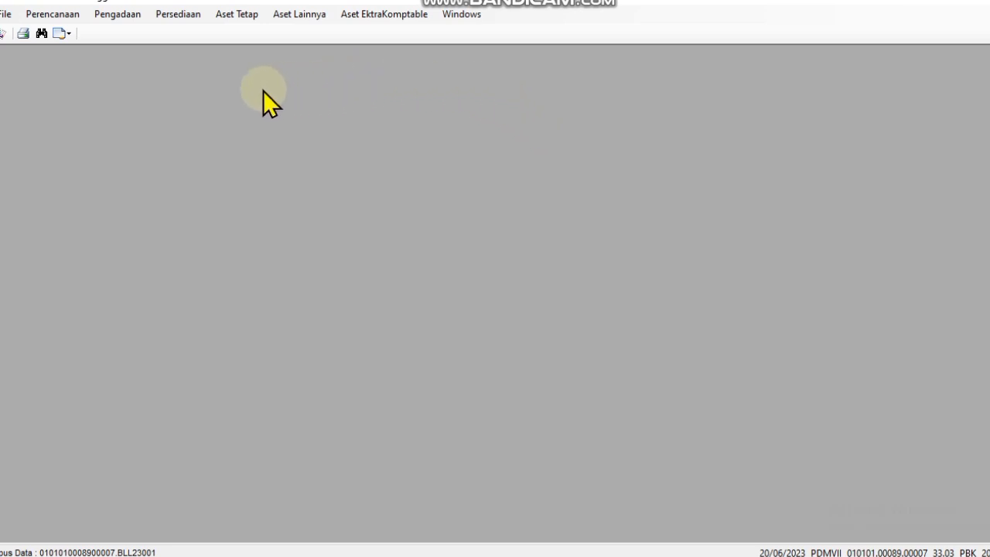
# Open the Barang baru form for Perolehan Lainnya in the procurement module.
pyautogui.click(220, 17)
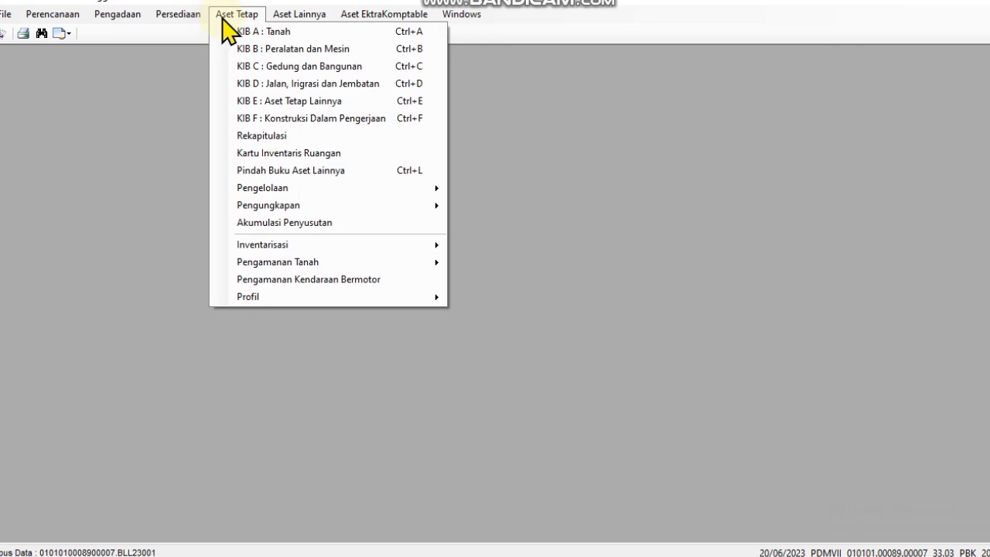
pyautogui.click(147, 15)
pyautogui.click(133, 19)
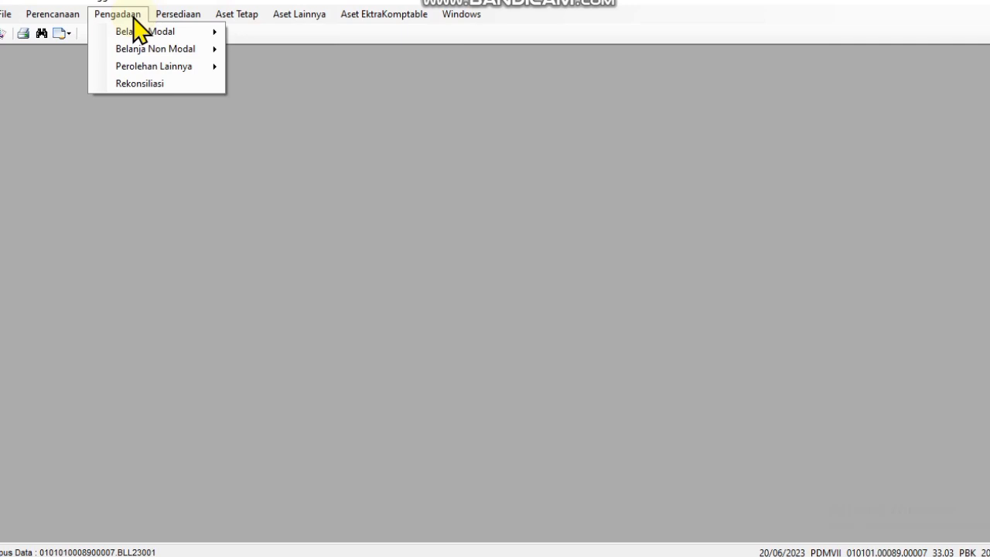
pyautogui.moveTo(176, 71)
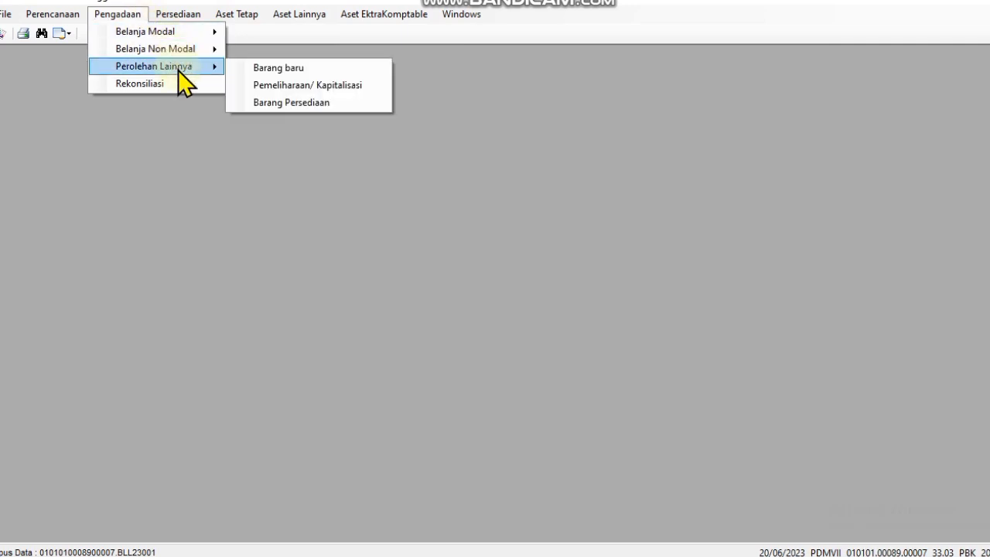
pyautogui.click(246, 69)
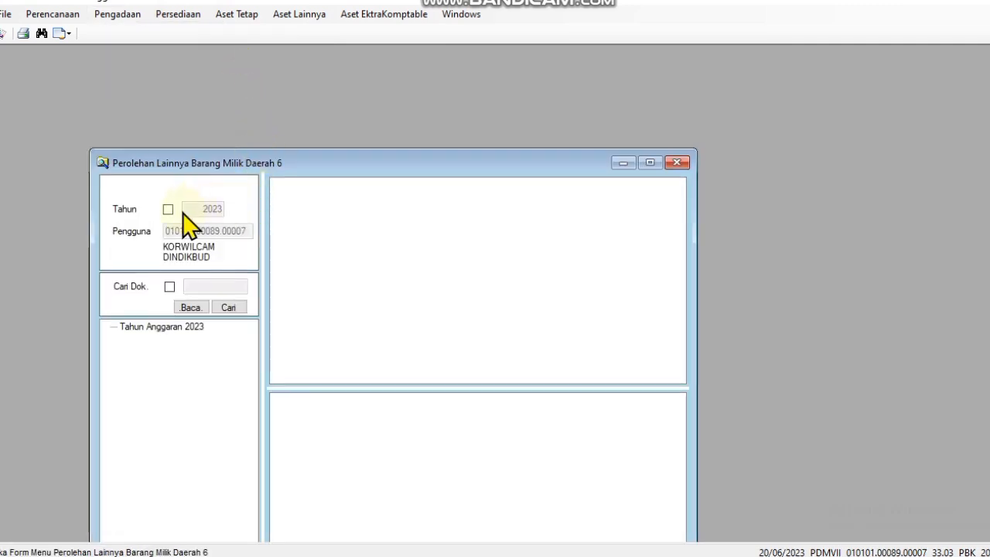
# Enable the year filter and start a new procurement record under Tahun Anggaran 2023.
pyautogui.click(169, 209)
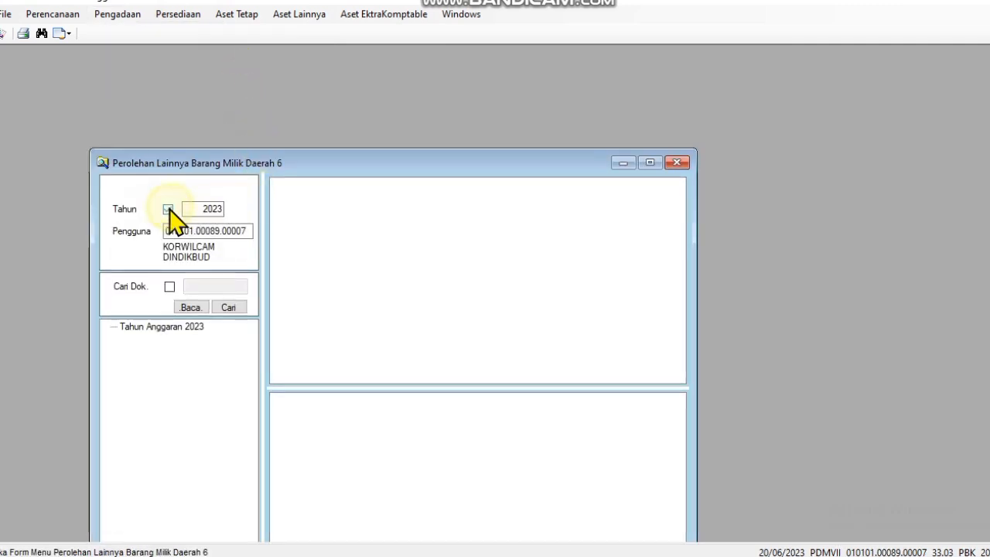
pyautogui.click(196, 326)
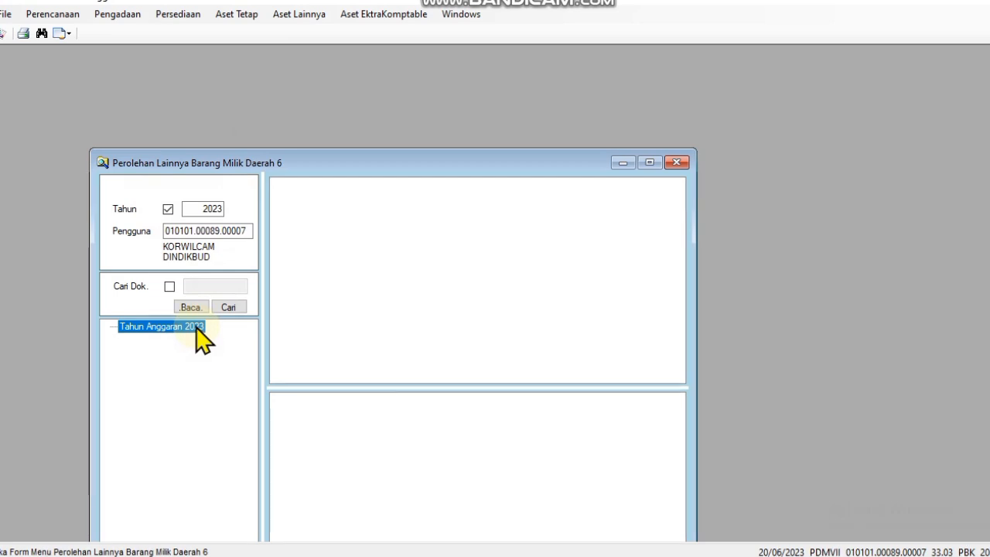
pyautogui.rightClick(196, 326)
pyautogui.click(232, 338)
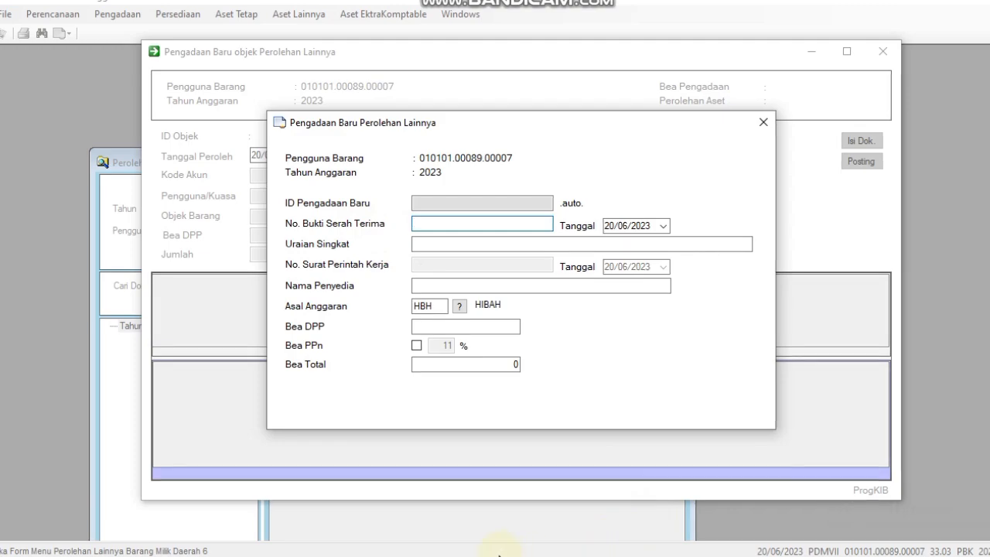
# Consult the March 2023 BHM report PDF and enter BPU66 as the No. Bukti Serah Terima in the procurement form.
pyautogui.click(473, 517)
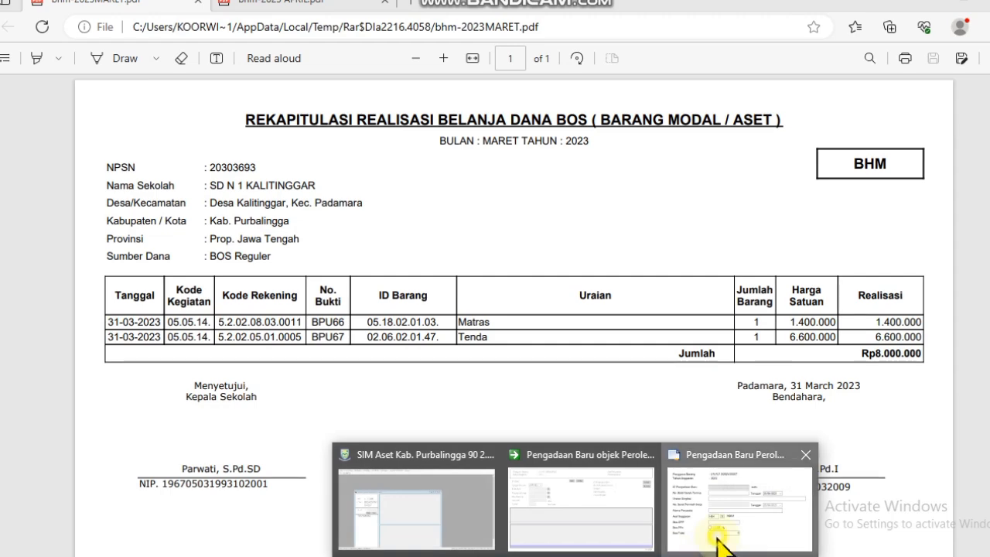
pyautogui.click(702, 535)
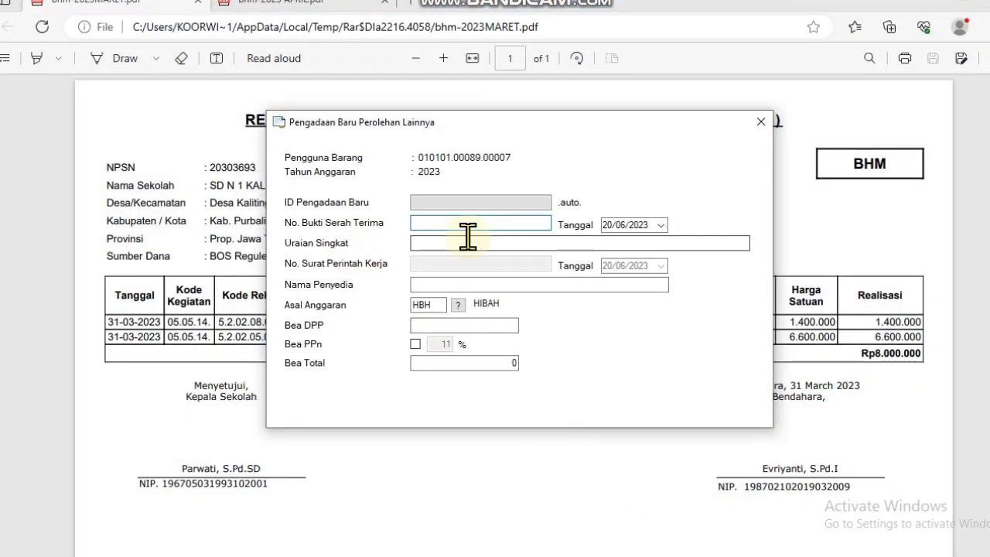
pyautogui.write('BPU')
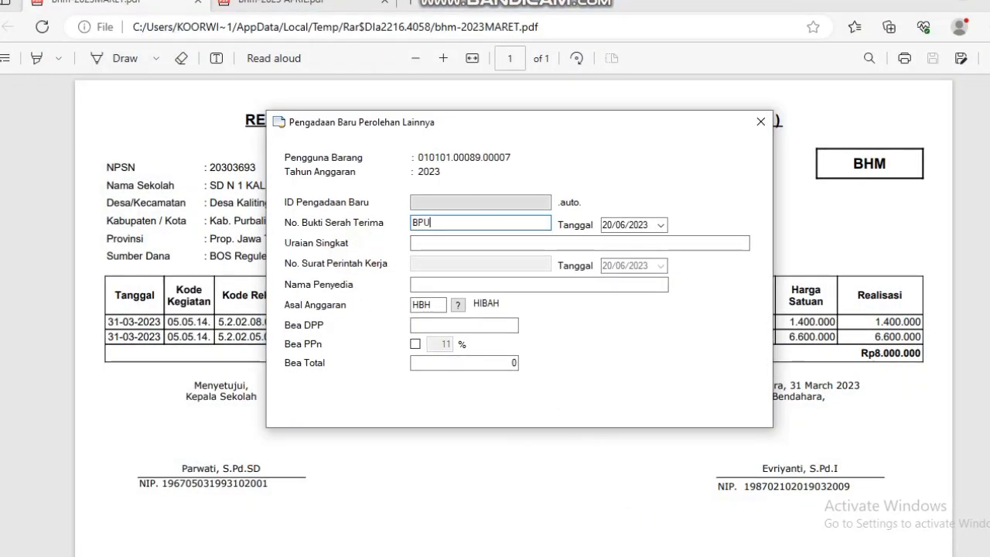
pyautogui.write('66')
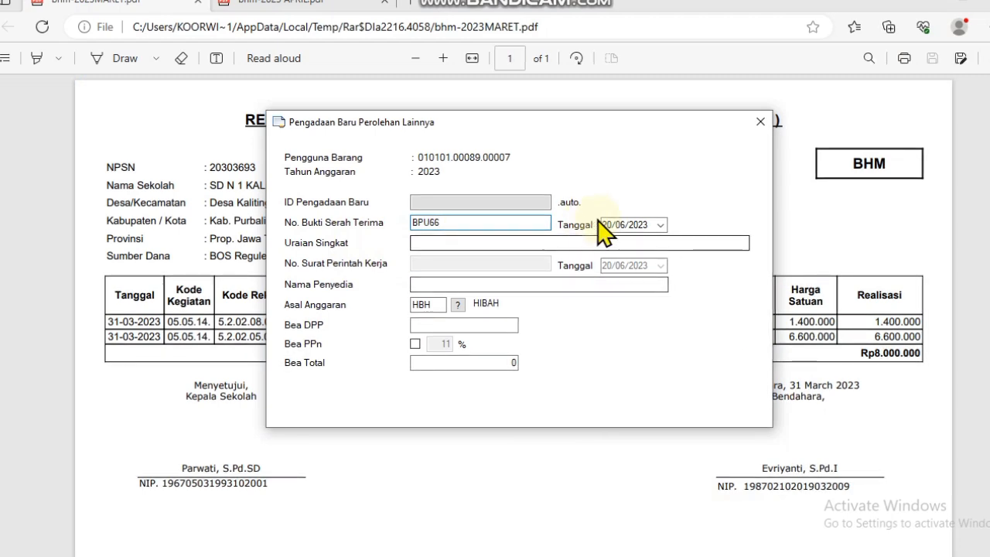
# Set the handover receipt date to 31/03/2023.
pyautogui.click(661, 224)
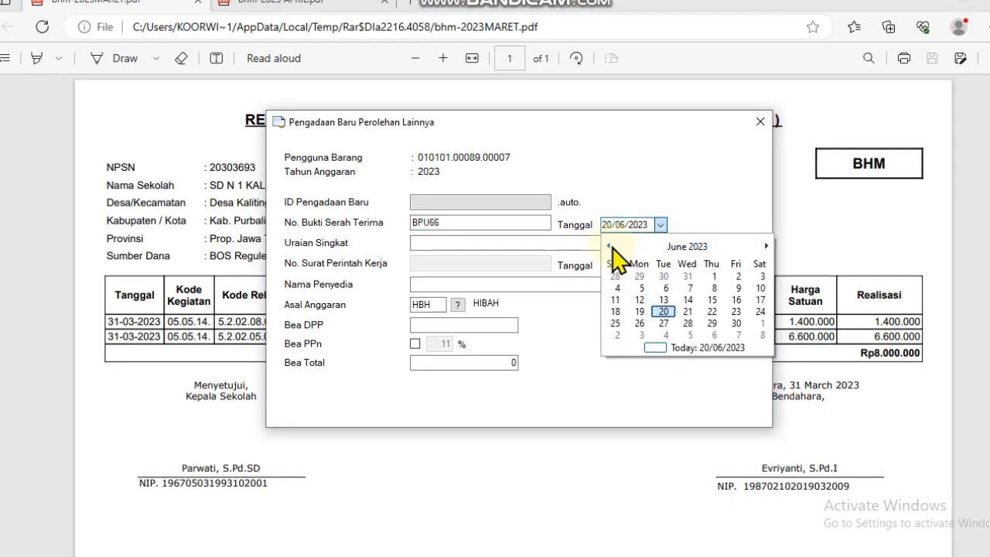
pyautogui.click(609, 246)
pyautogui.click(609, 246)
pyautogui.click(609, 246)
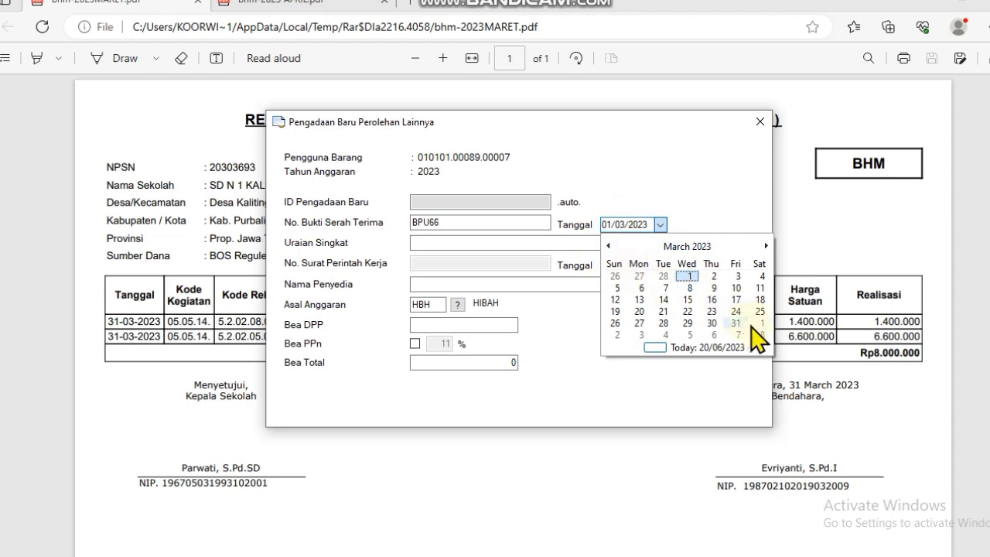
pyautogui.click(735, 323)
# Enter PEMBELIAN MATRAS as the Uraian Singkat.
pyautogui.click(512, 242)
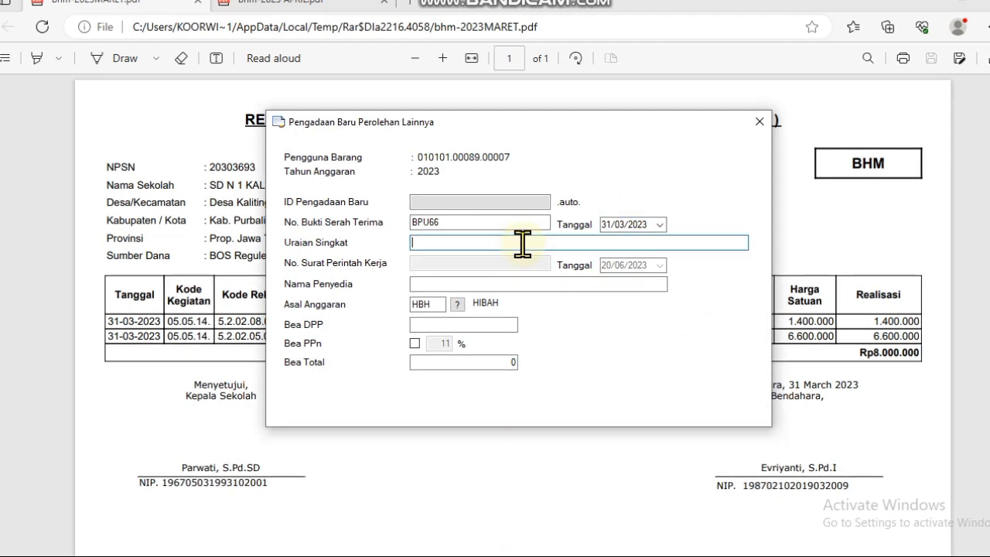
pyautogui.write('PEMBEL')
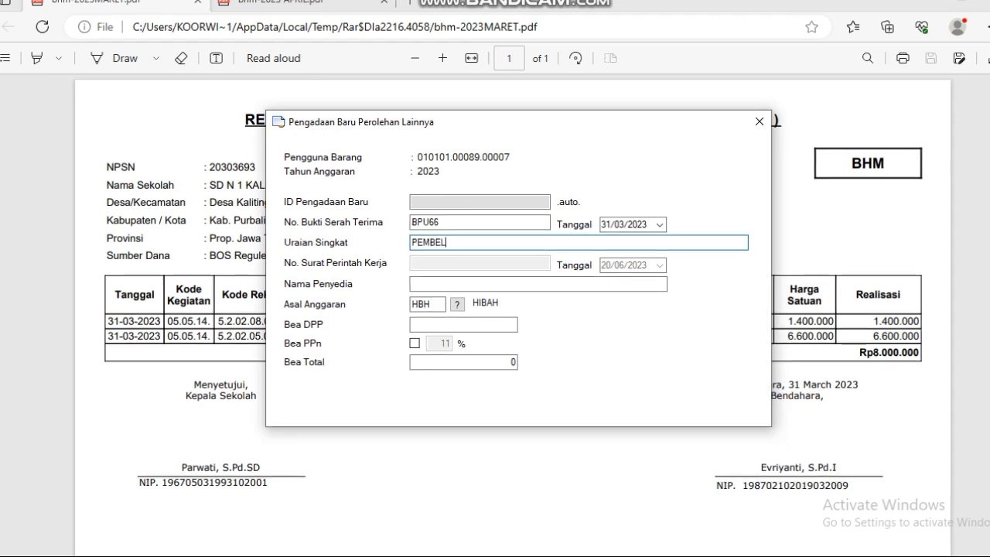
pyautogui.write('IAN MATRAS')
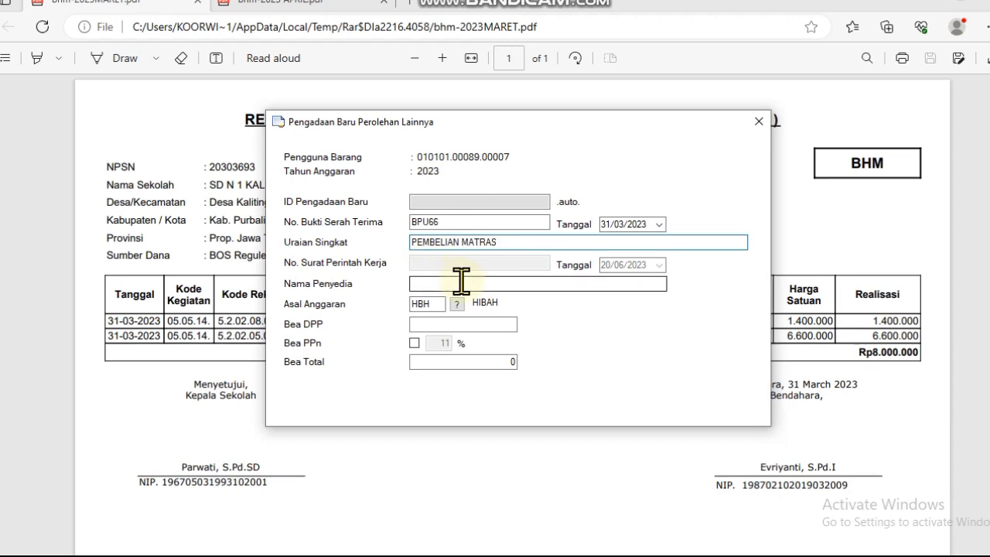
# Enter TOKO SERRBA ADA as the Nama Penyedia.
pyautogui.click(462, 281)
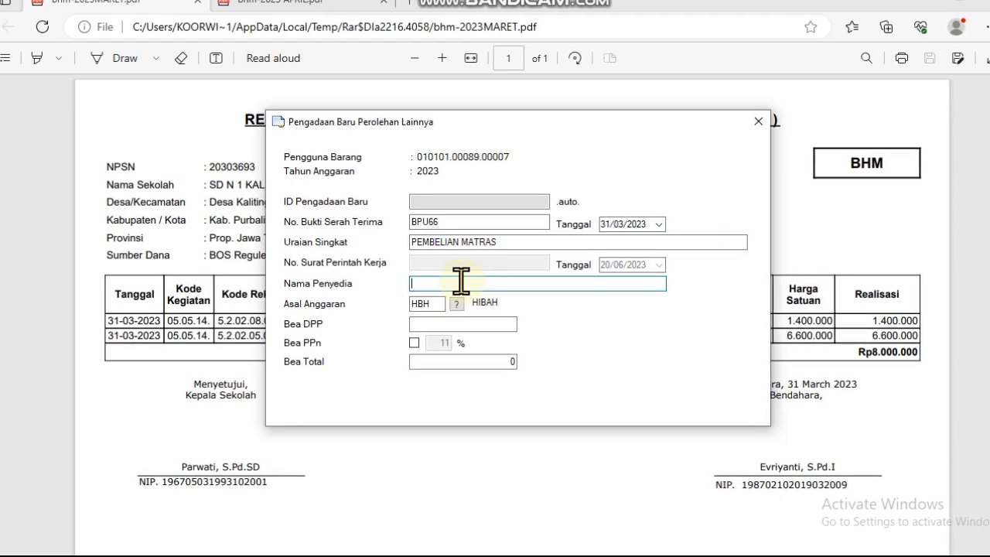
pyautogui.write('TKO SERBA ADA')
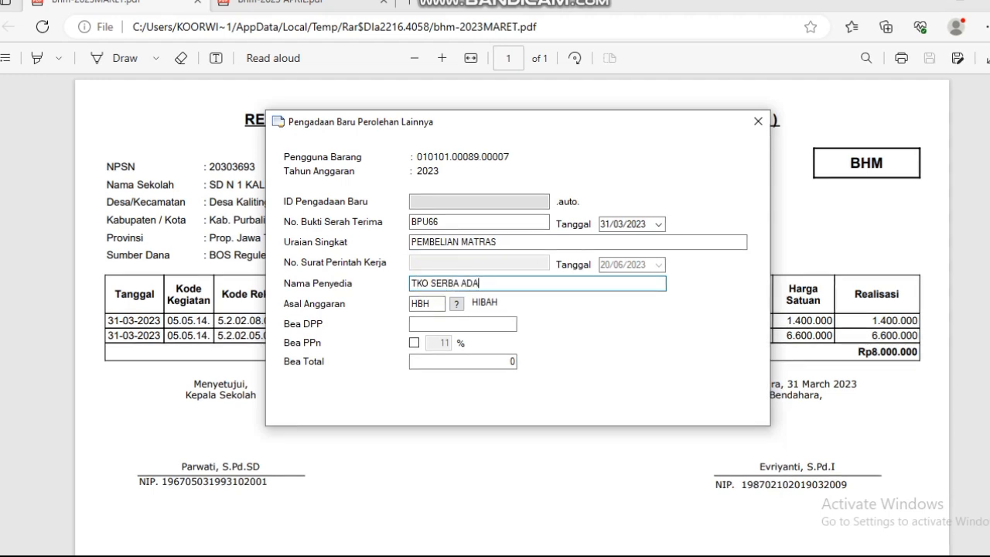
pyautogui.press('BackSpace')
pyautogui.press('BackSpace')
pyautogui.press('BackSpace')
pyautogui.press('BackSpace')
pyautogui.press('BackSpace')
pyautogui.press('BackSpace')
pyautogui.press('BackSpace')
pyautogui.press('BackSpace')
pyautogui.press('BackSpace')
pyautogui.press('BackSpace')
pyautogui.press('BackSpace')
pyautogui.press('BackSpace')
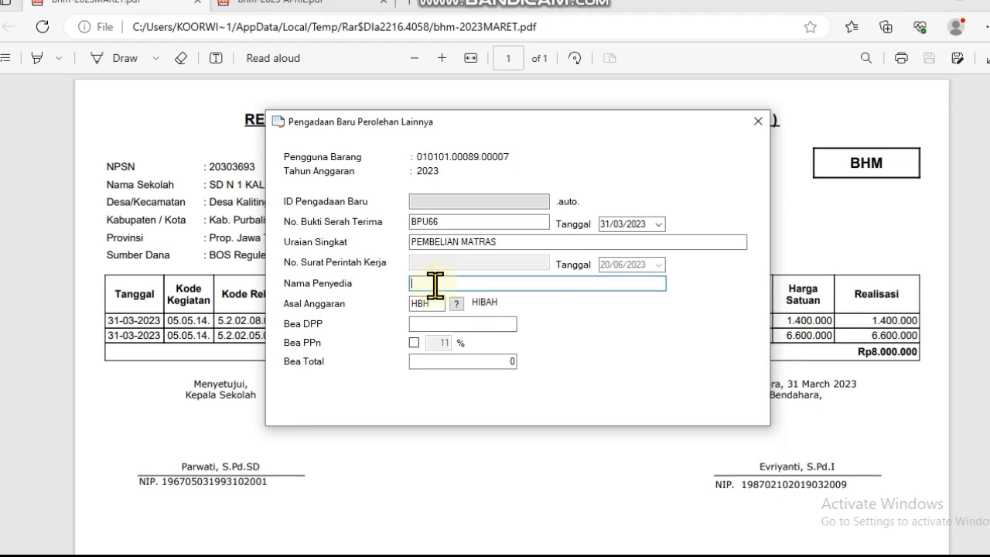
pyautogui.write('TOKO SERRBA ADA')
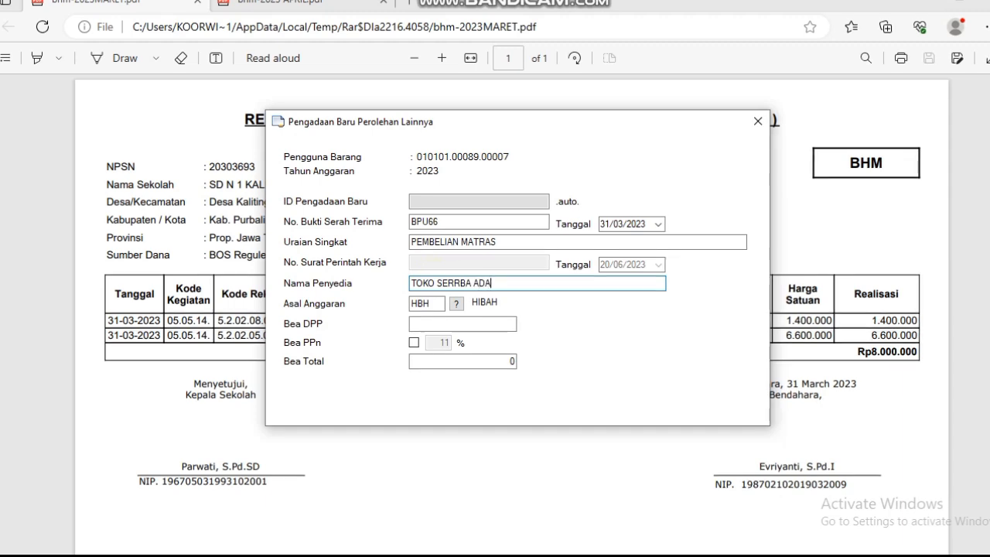
# Choose BBM (BELANJA MODAL BOS) as the Asal Anggaran and enter 1400000 as the Bea DPP.
pyautogui.click(456, 304)
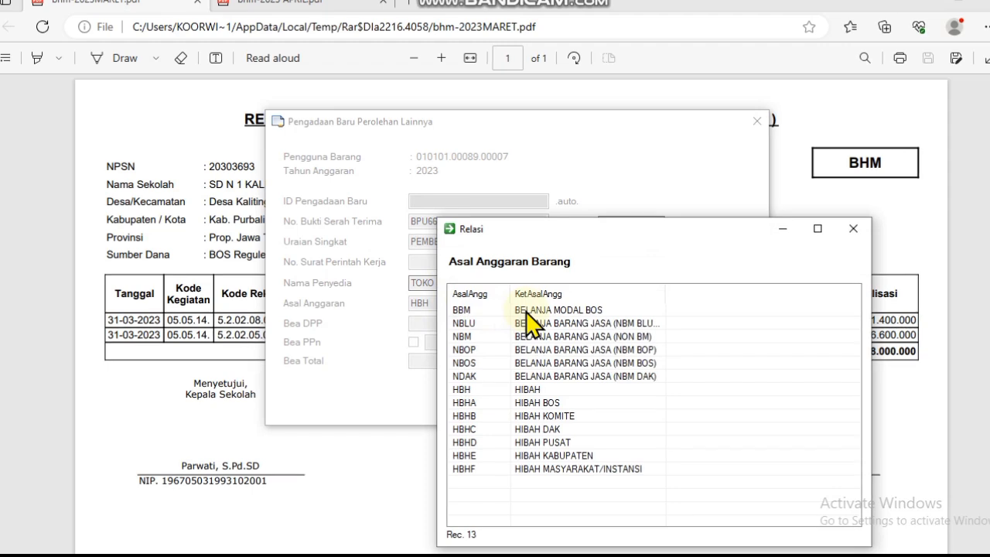
pyautogui.doubleClick(525, 311)
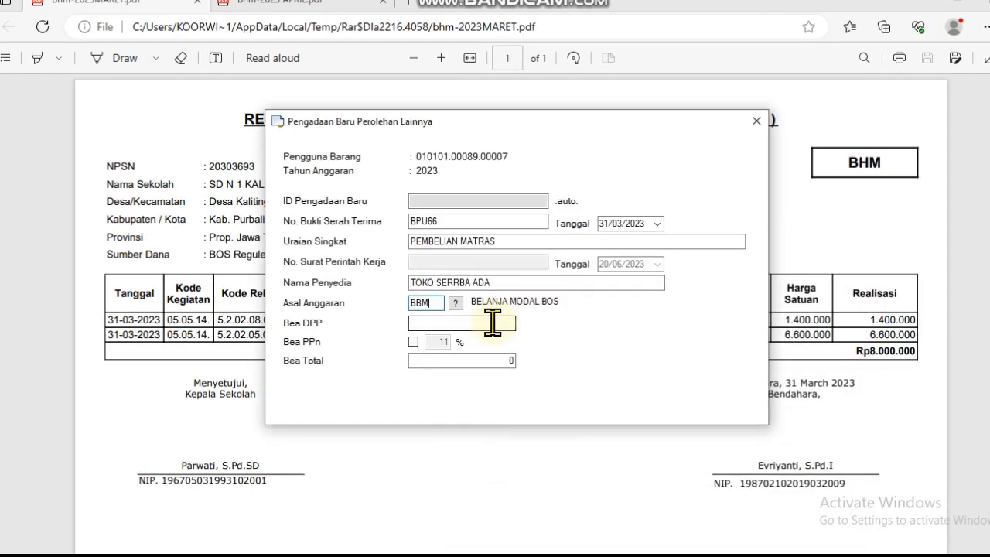
pyautogui.click(493, 323)
pyautogui.write('1')
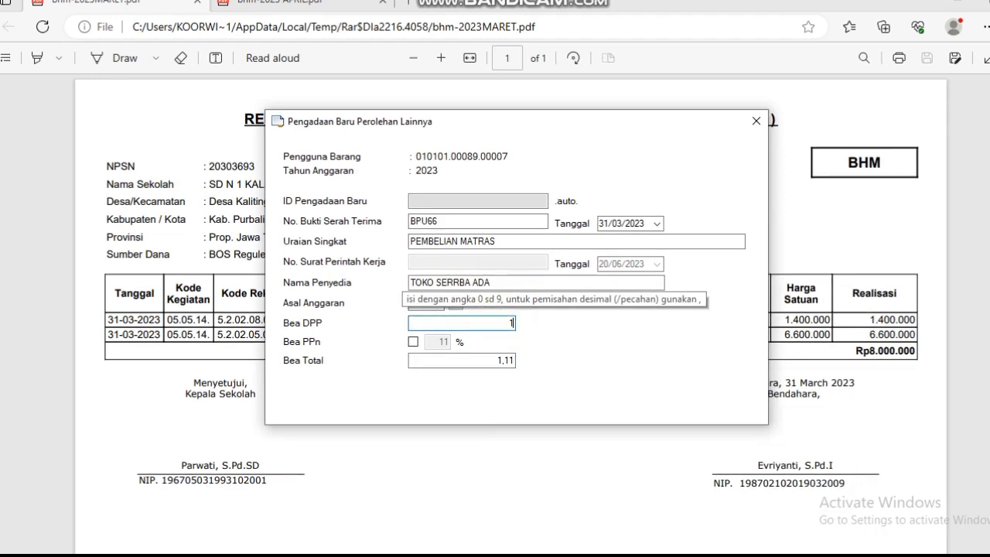
pyautogui.write('400000')
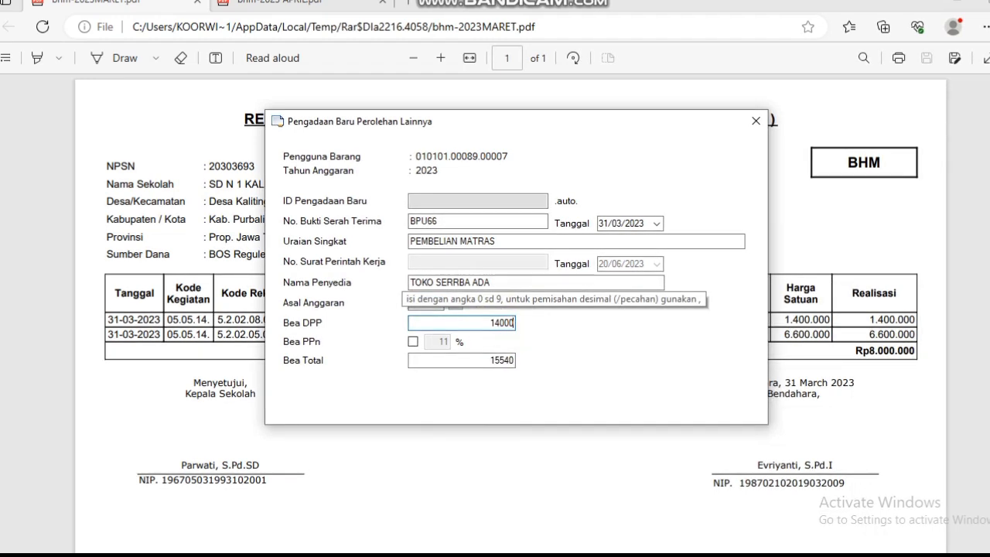
# Enable Bea PPn with a rate of 0 % and save the procurement record.
pyautogui.click(412, 341)
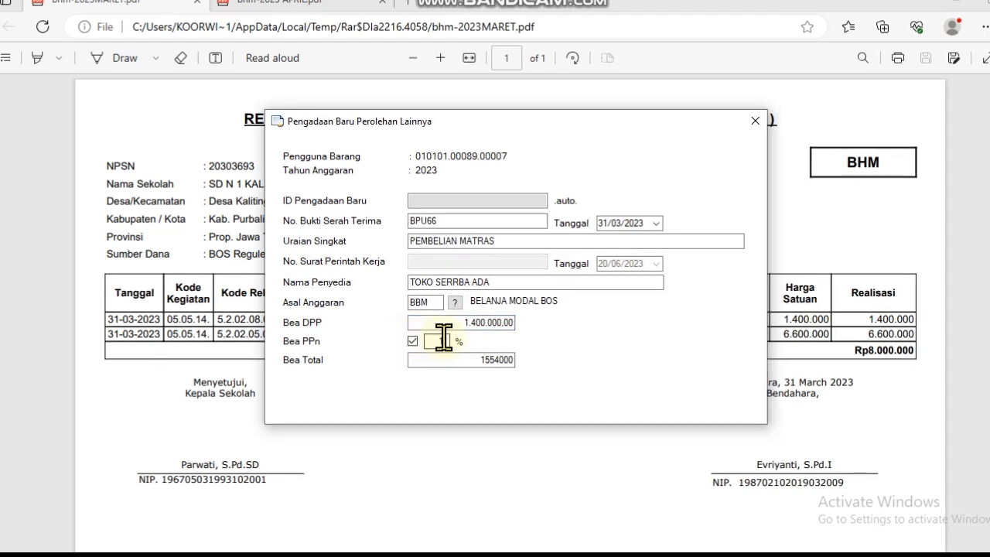
pyautogui.click(443, 340)
pyautogui.write('11')
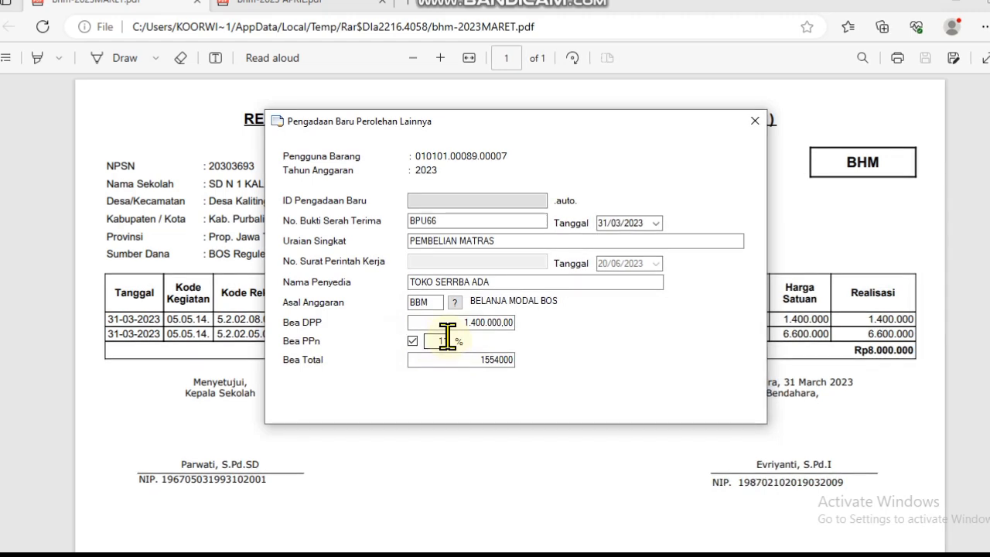
pyautogui.press('BackSpace')
pyautogui.write('0')
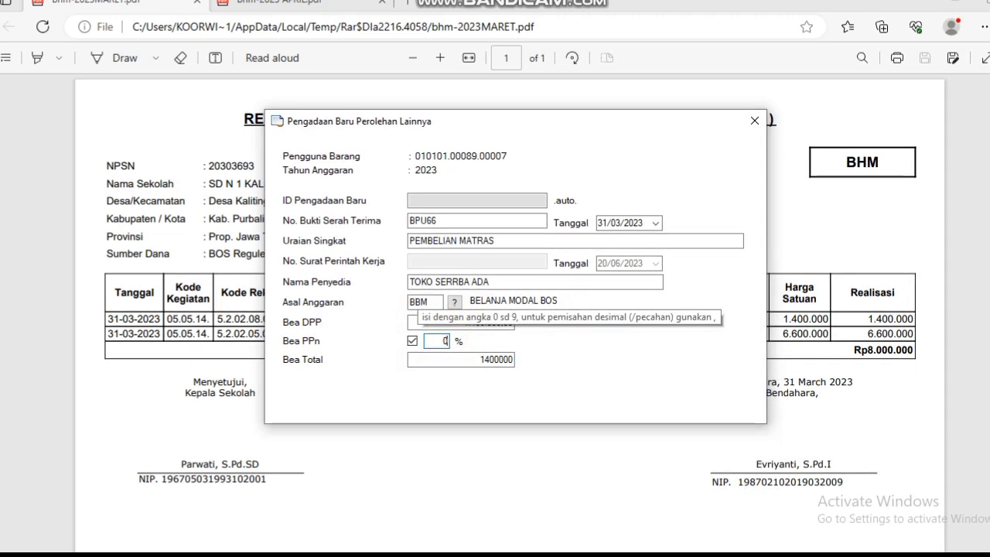
pyautogui.click(437, 359)
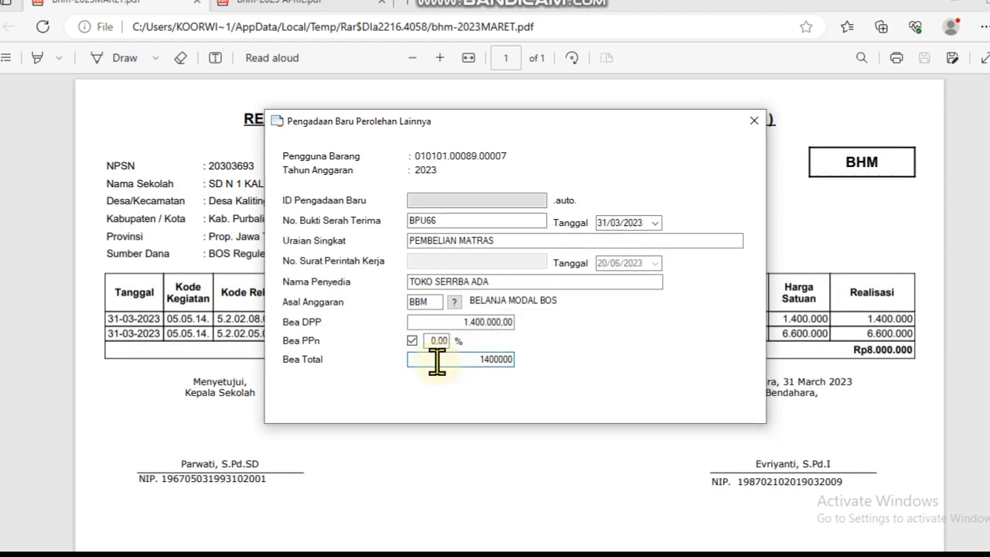
pyautogui.press('Return')
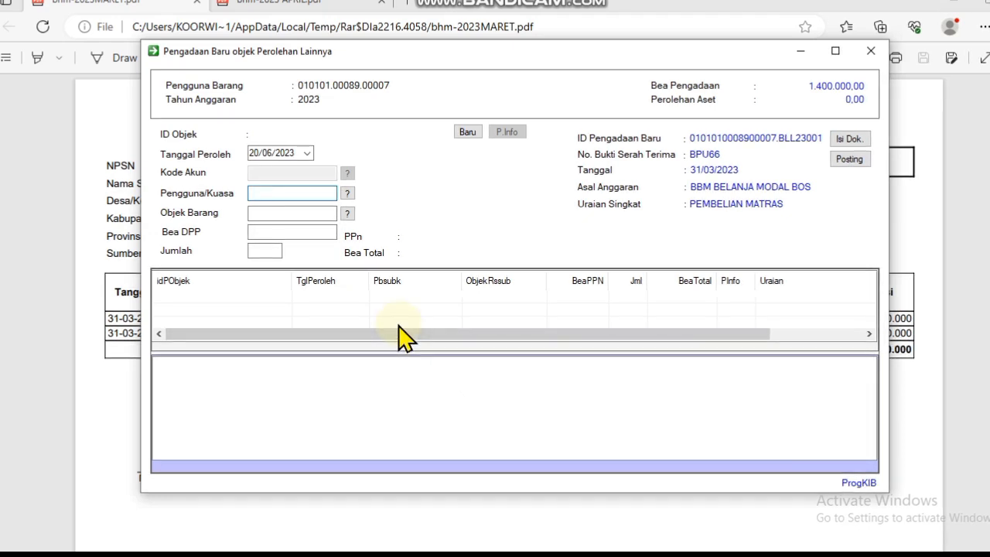
# Set the object's Tanggal Peroleh to 31/03/2023 and choose the SD Negeri 1 Kalitinggar entry as Pengguna/Kuasa.
pyautogui.click(307, 153)
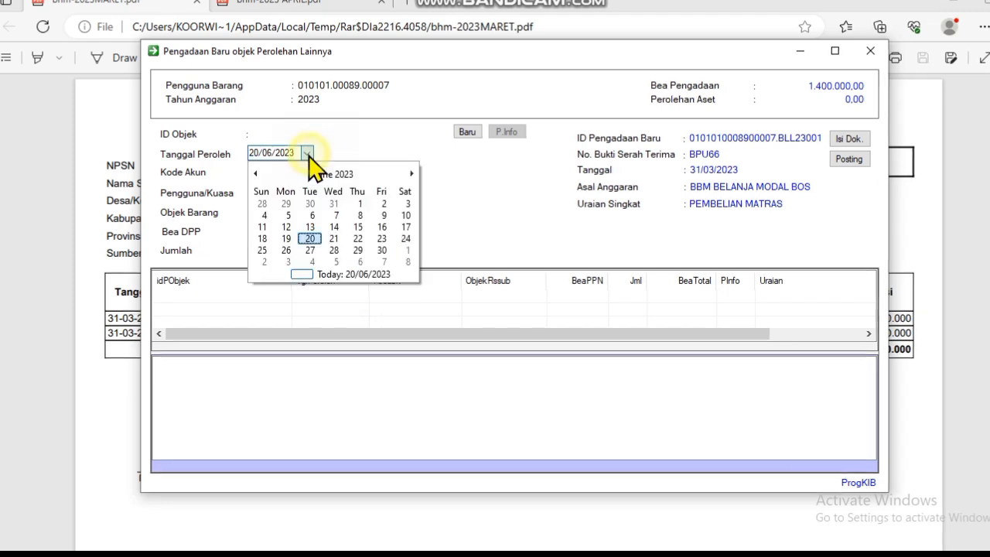
pyautogui.click(256, 173)
pyautogui.click(257, 173)
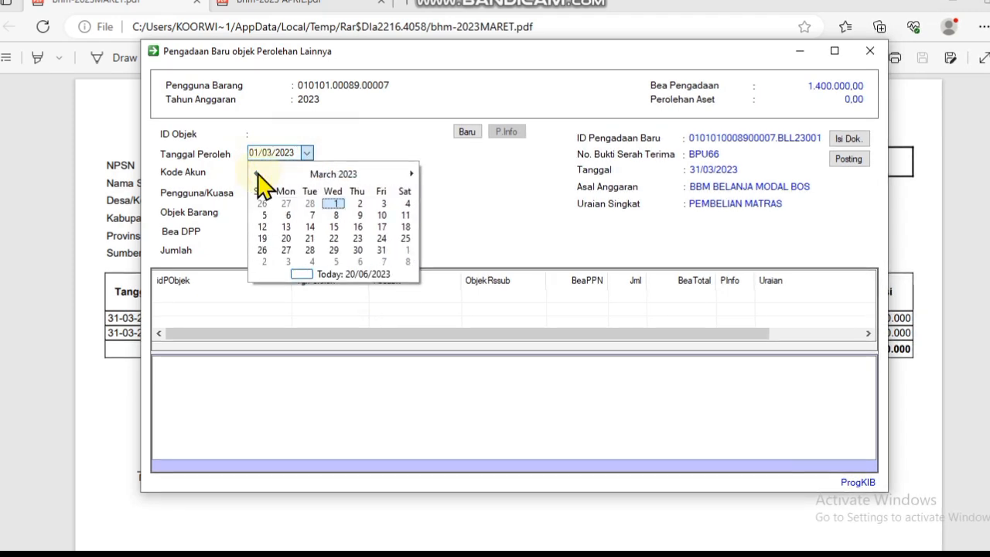
pyautogui.click(381, 250)
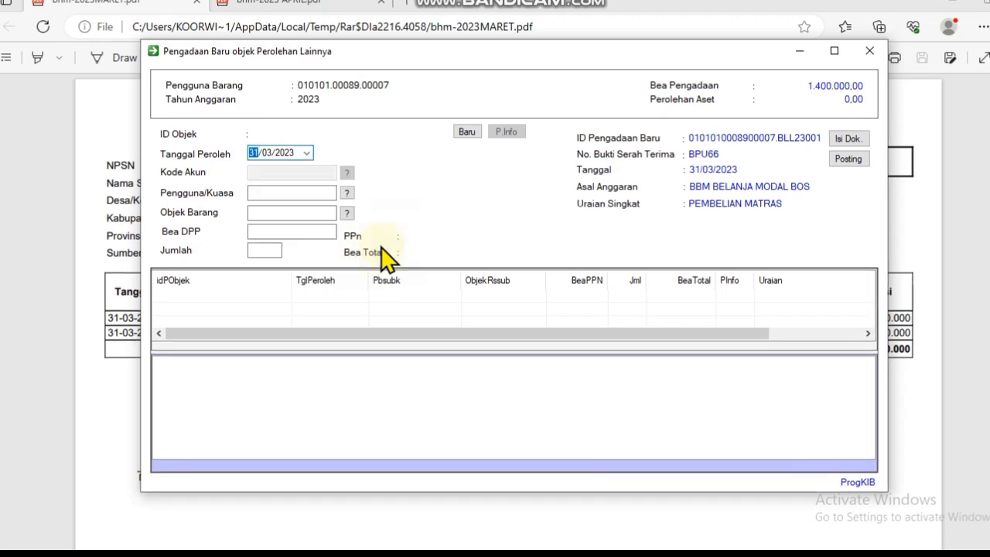
pyautogui.click(346, 192)
pyautogui.doubleClick(458, 300)
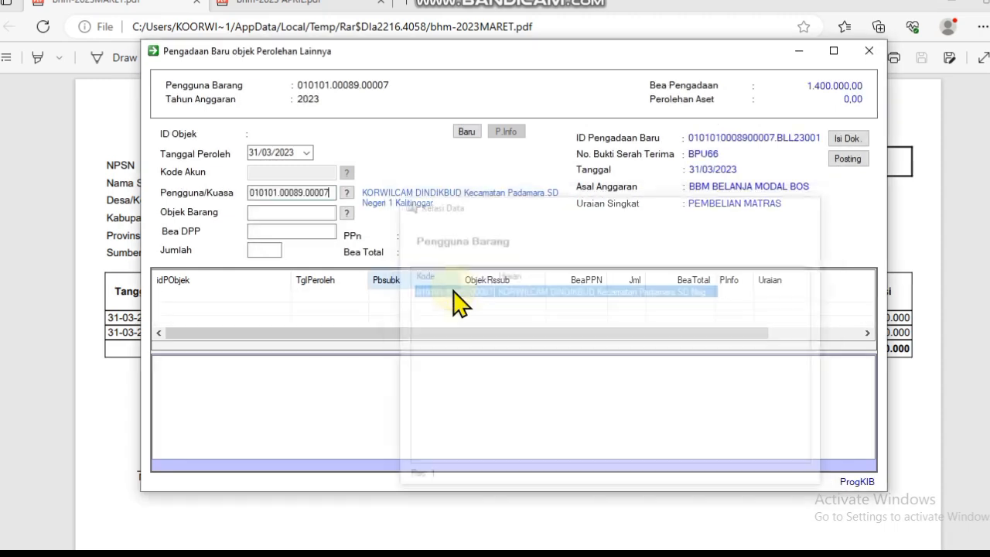
# Search the KIB B Peralatan dan Mesin objects for MATRAS and set Objek Barang to PERALATAN SENAM.Matras (19.01.03.003).
pyautogui.click(328, 215)
pyautogui.write('MATRAS')
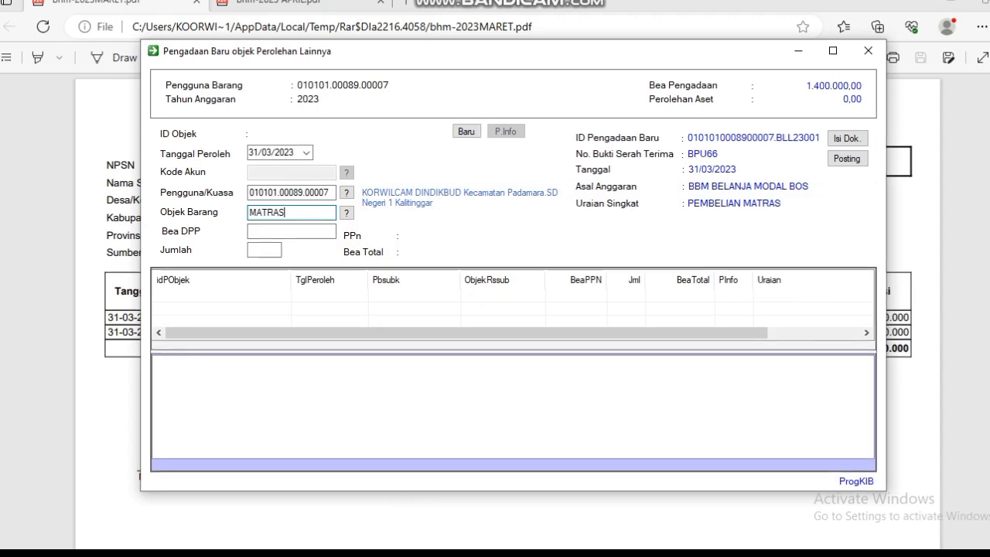
pyautogui.press('Return')
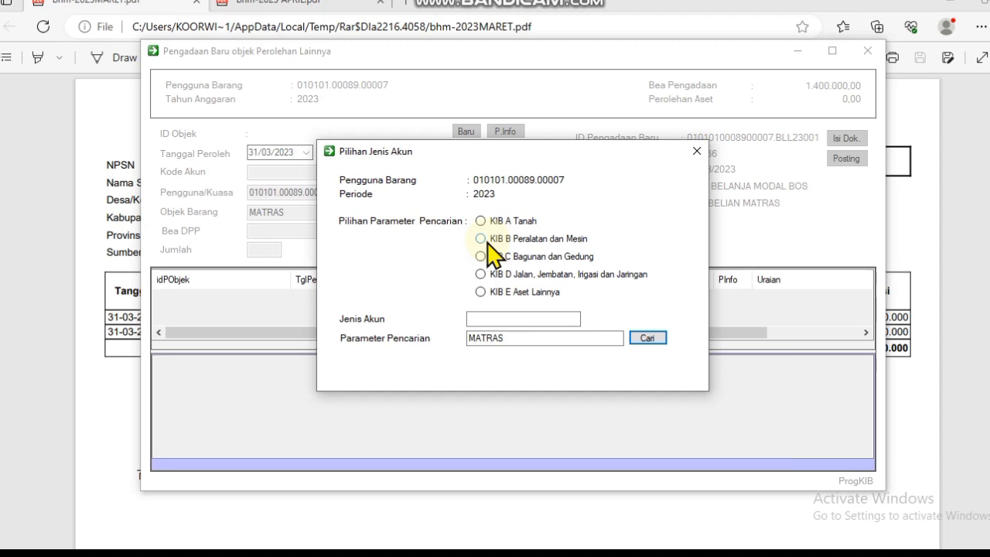
pyautogui.click(485, 240)
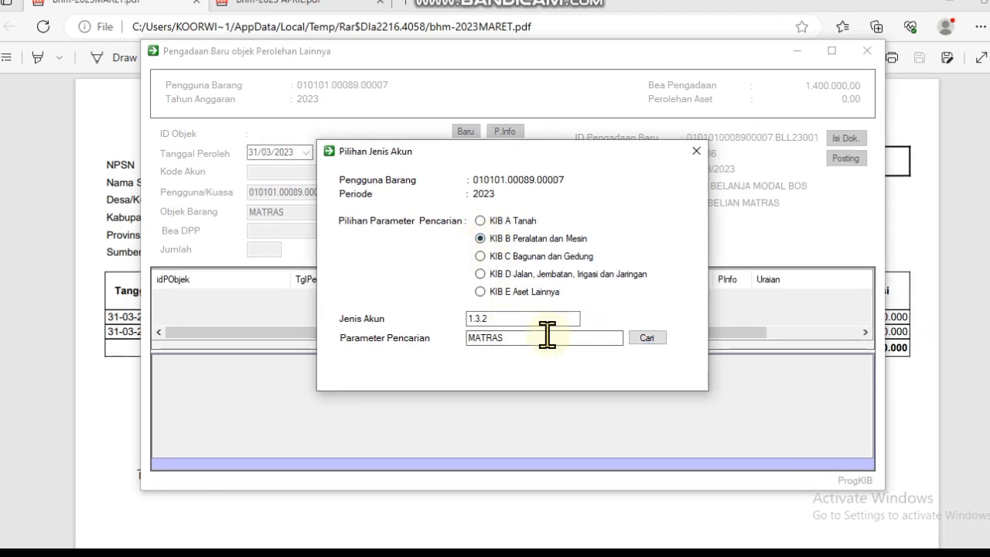
pyautogui.click(649, 341)
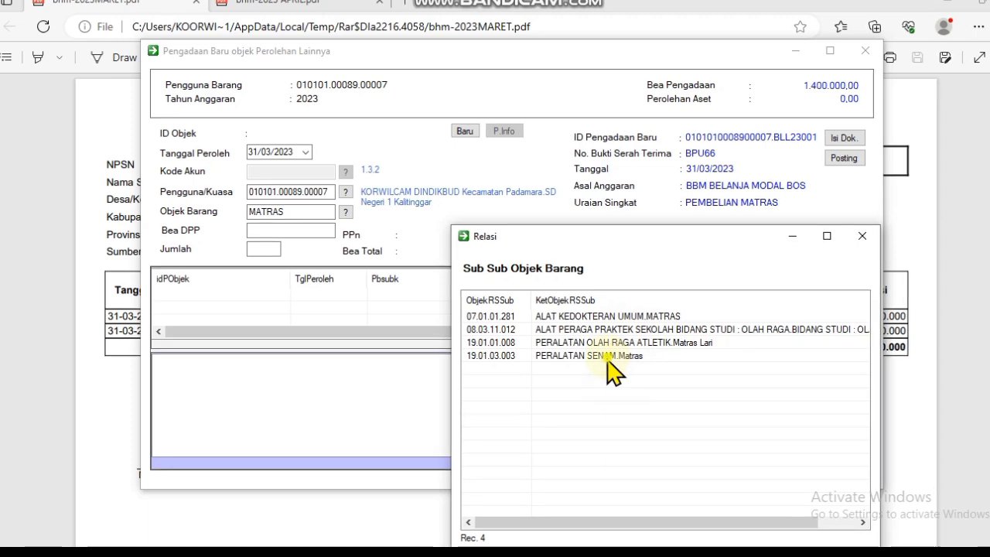
pyautogui.doubleClick(607, 357)
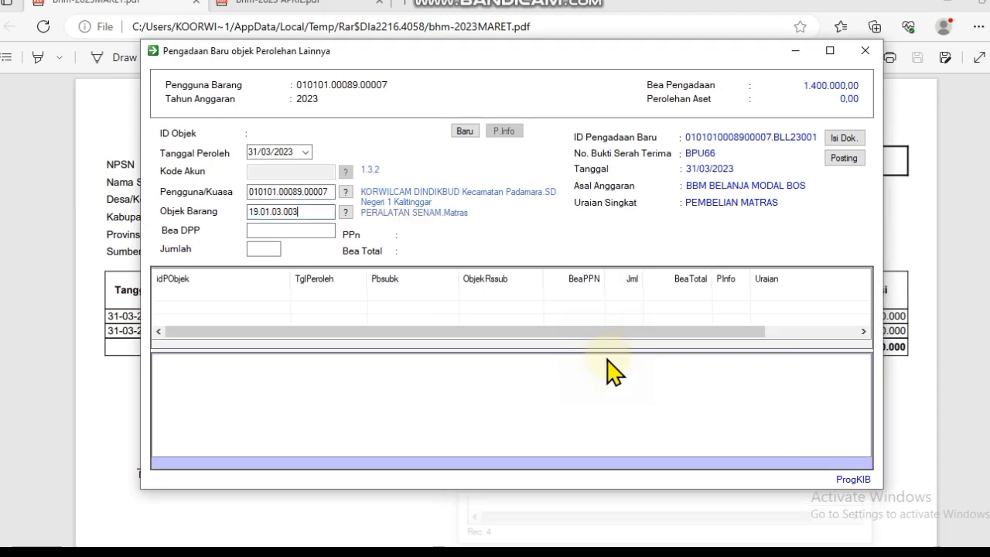
# Enter 1400000 as the object's Bea DPP and 1 as the Jumlah, and save the object.
pyautogui.click(324, 229)
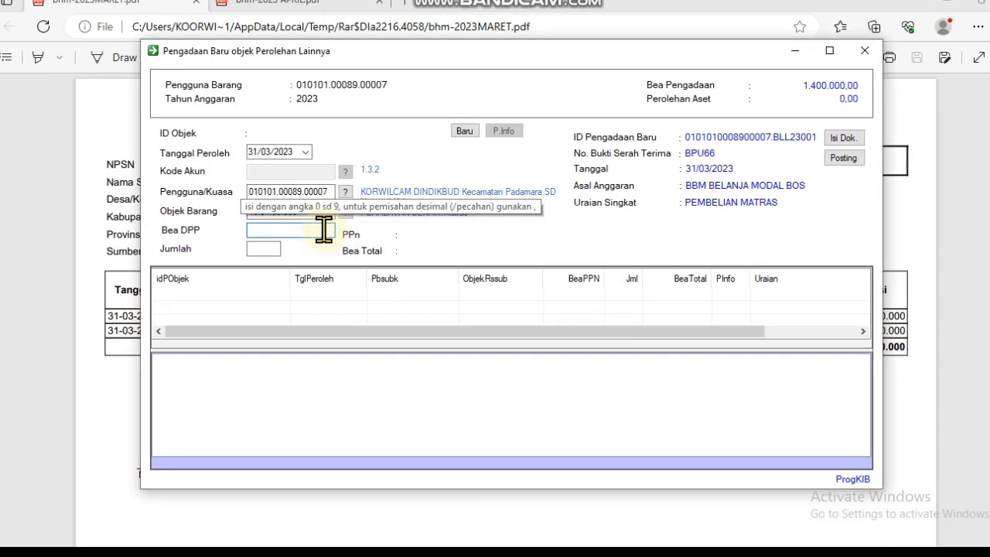
pyautogui.write('1400000')
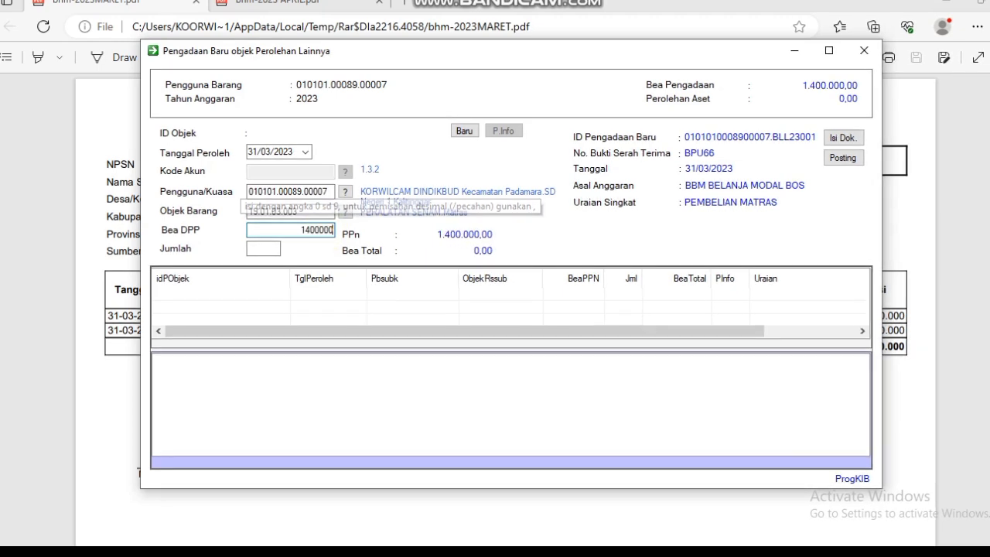
pyautogui.click(260, 247)
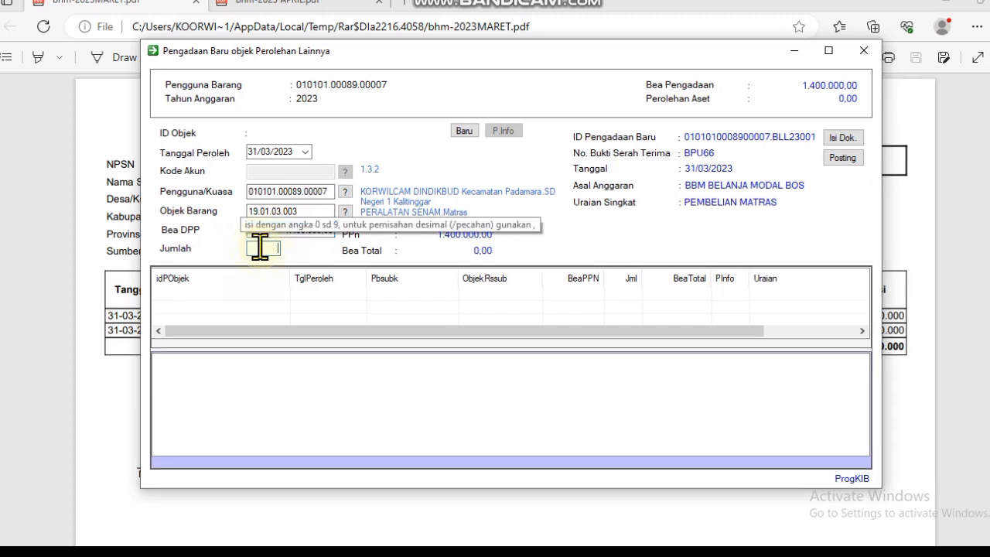
pyautogui.write('1')
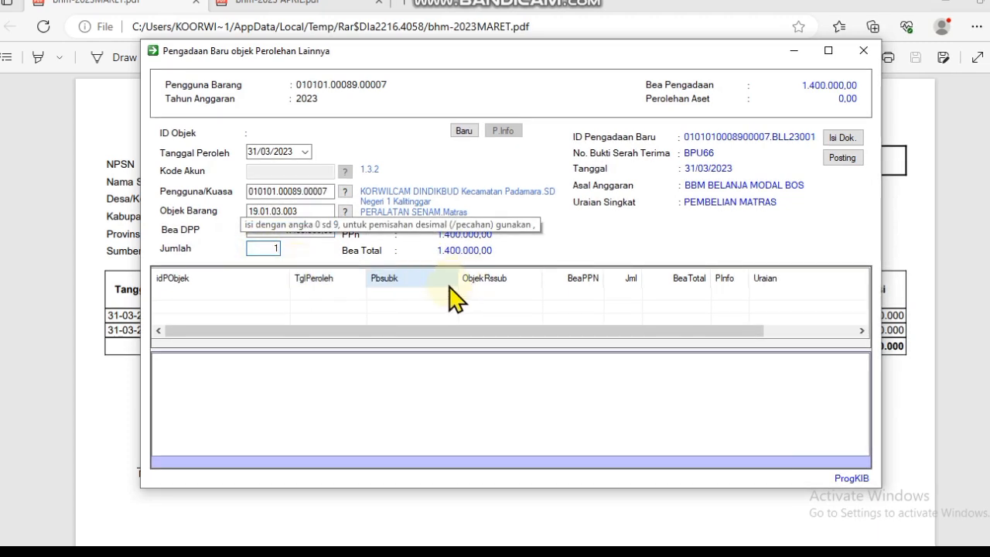
pyautogui.press('Return')
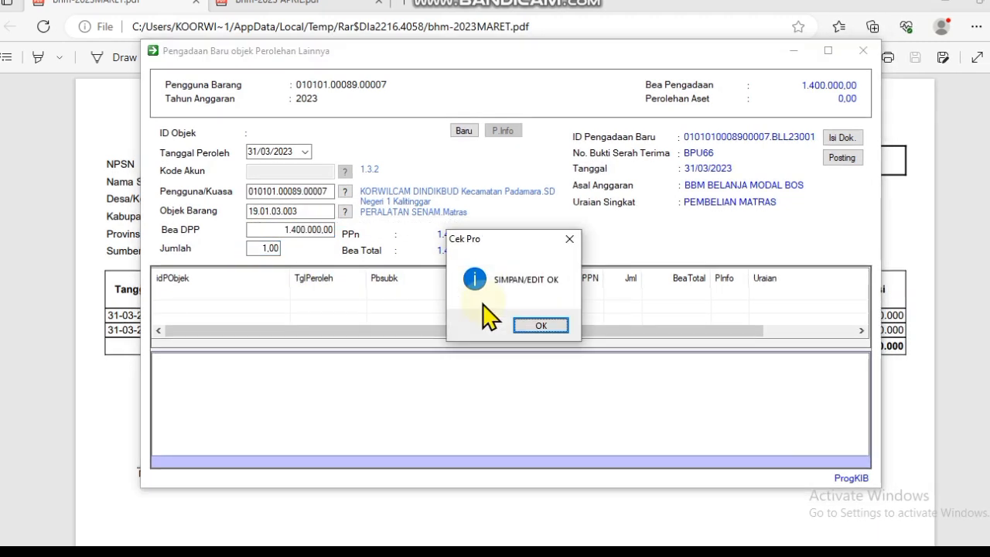
pyautogui.click(536, 325)
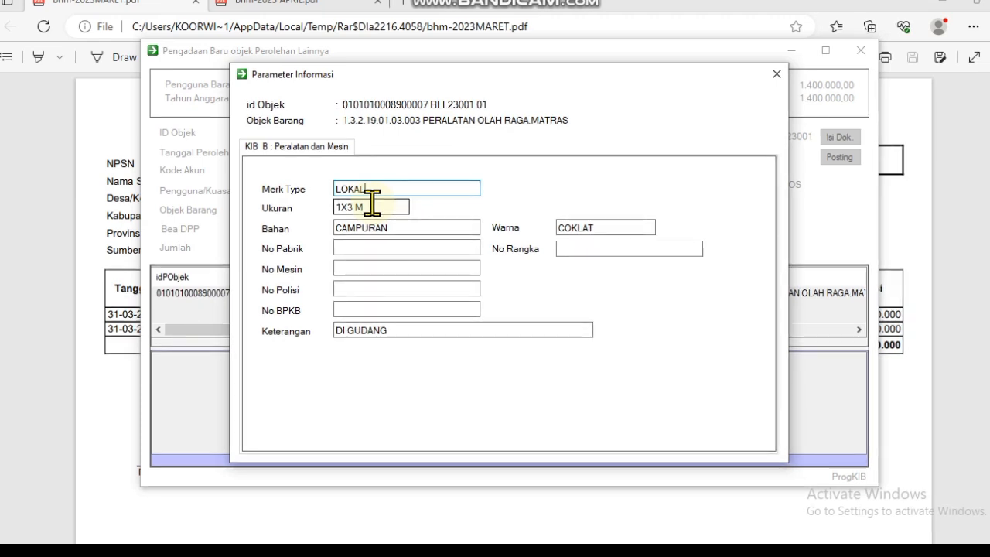
# Fill in the mattress information with Merk Type LOKAL, Ukuran 1X3 M, Bahan CAMPURAN, Warna COKLAT and Keterangan DI GUDANG, and save it.
pyautogui.click(399, 228)
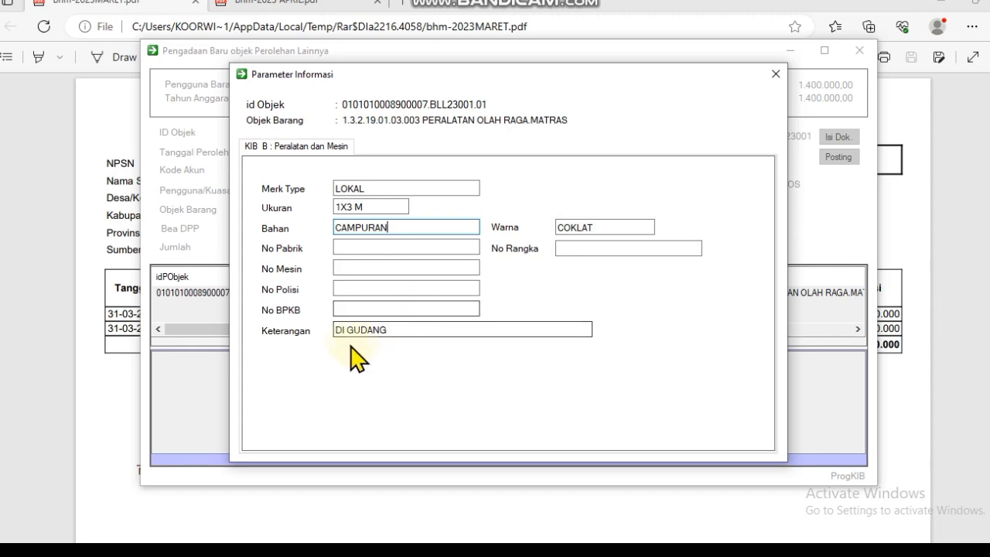
pyautogui.click(401, 328)
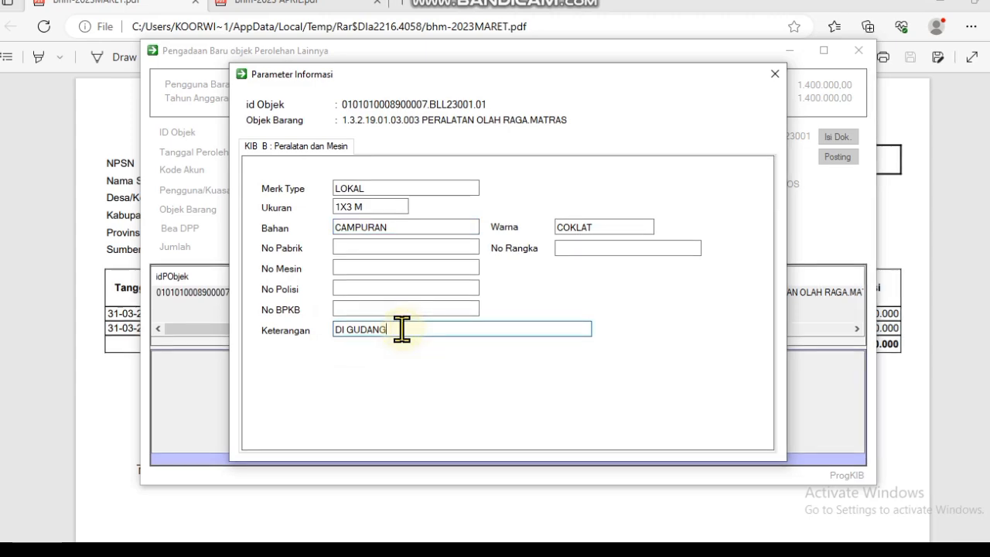
pyautogui.press('Return')
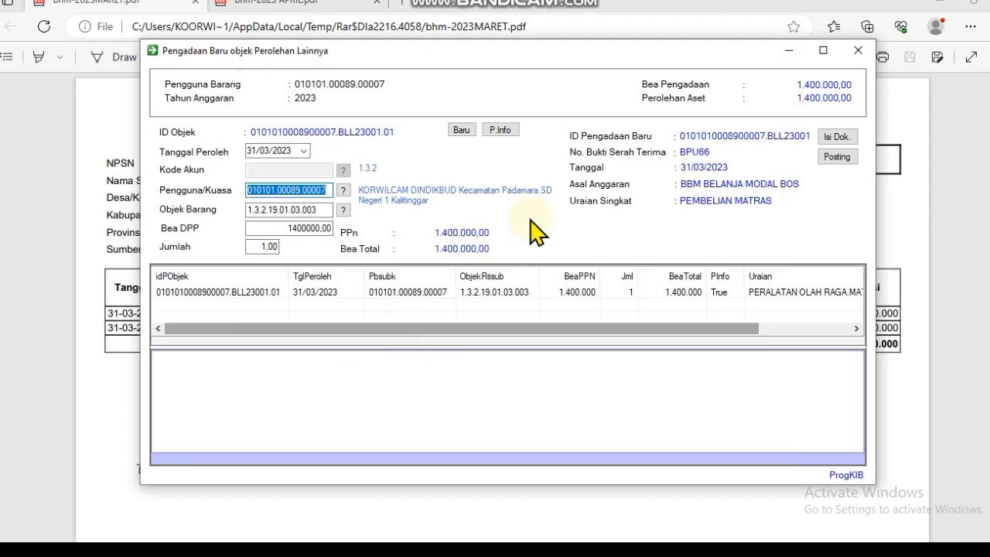
# Post the BPU66 mattress procurement and close its object entry window.
pyautogui.click(834, 157)
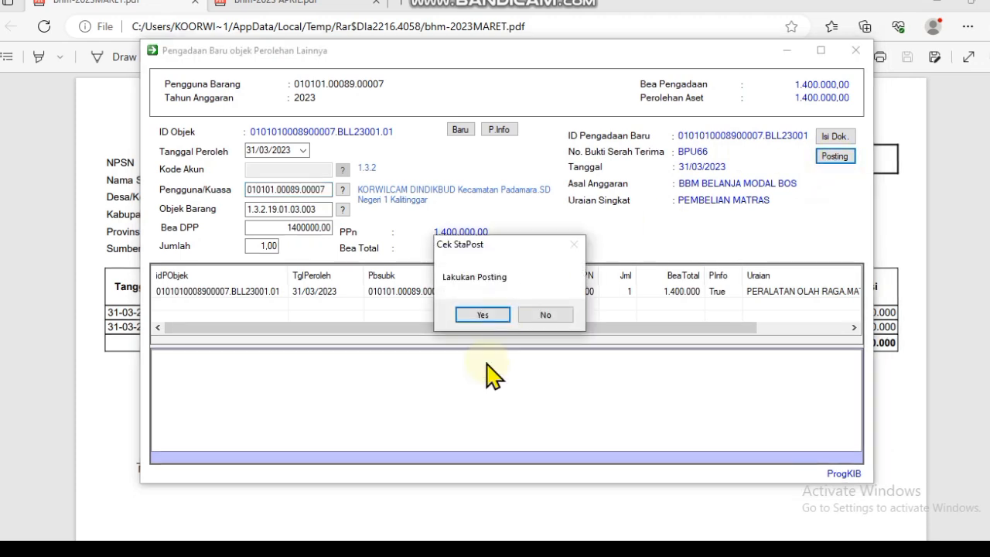
pyautogui.click(487, 318)
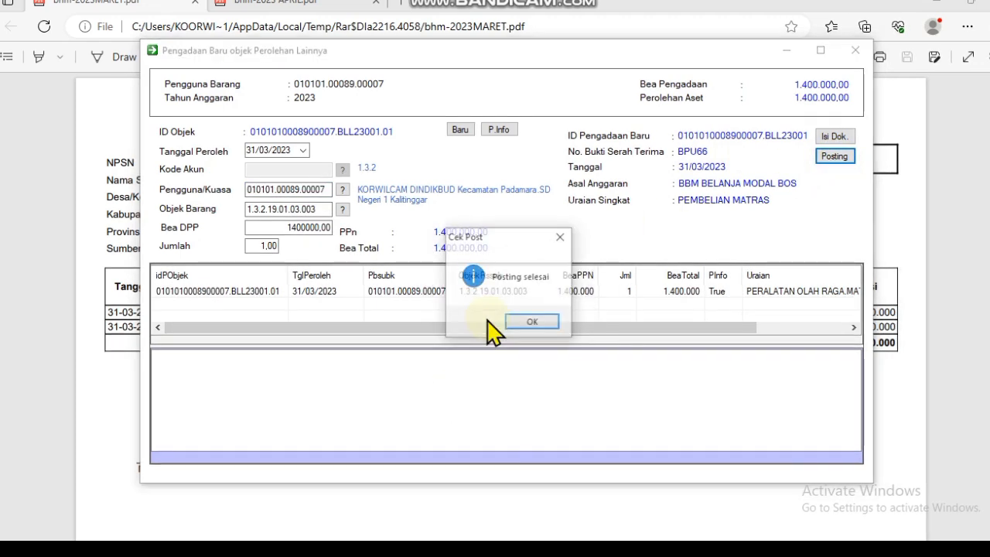
pyautogui.click(524, 320)
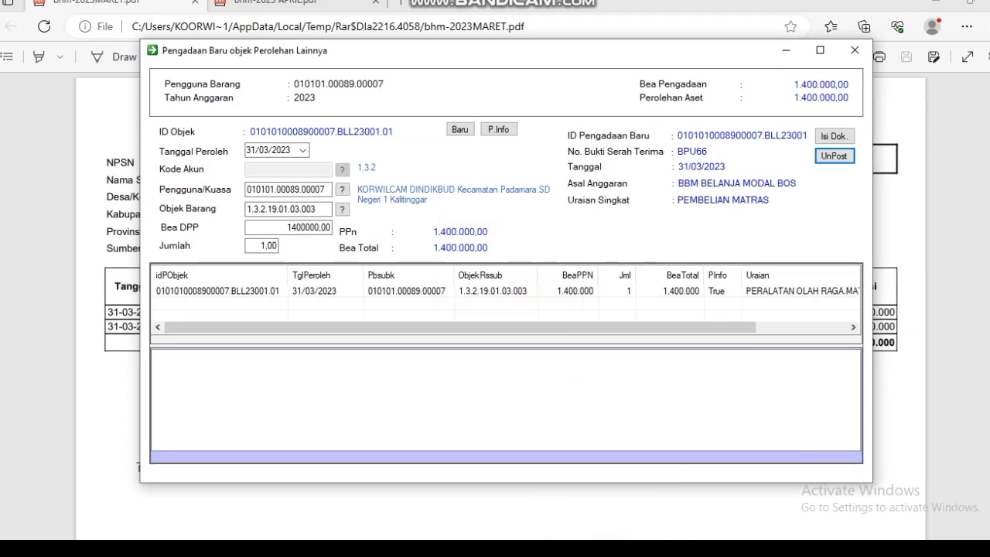
pyautogui.click(560, 550)
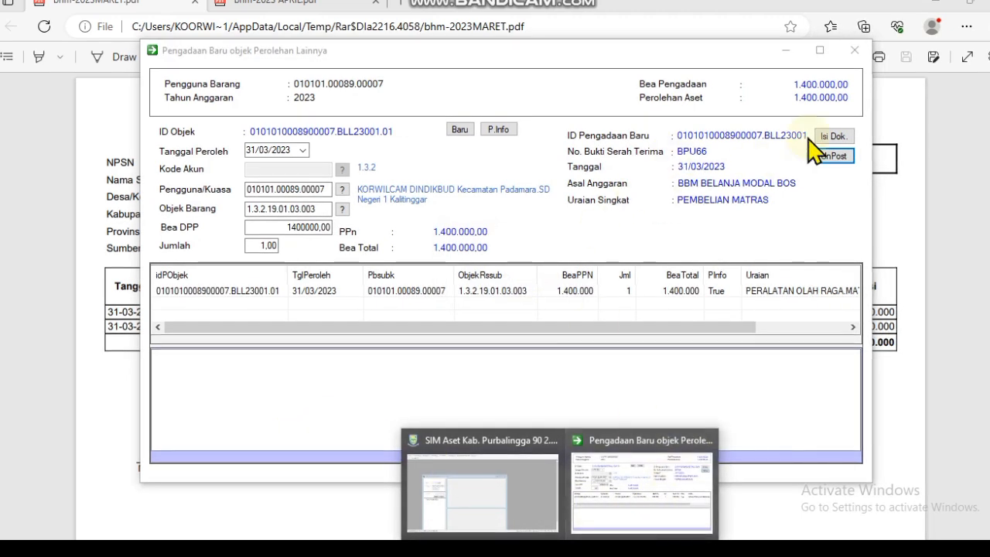
pyautogui.click(848, 52)
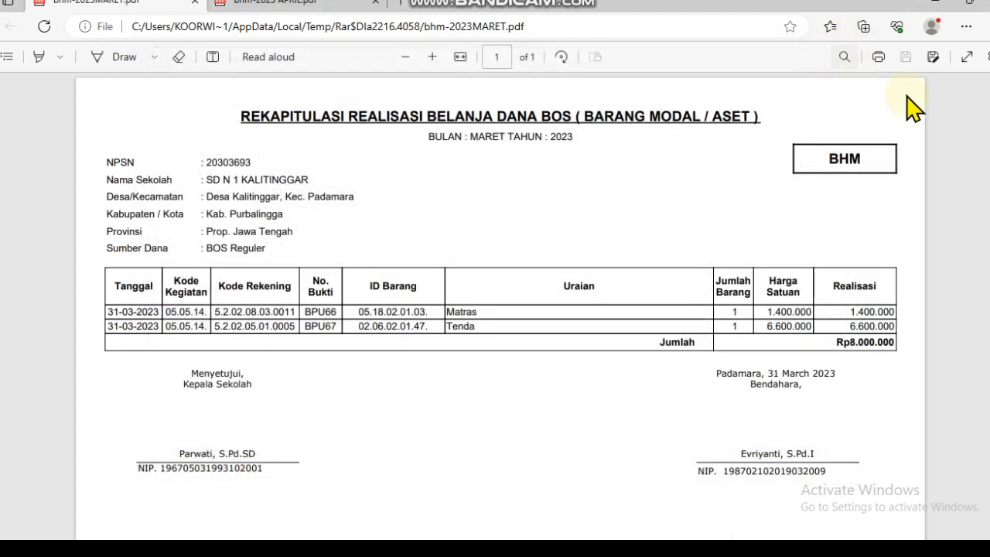
# Switch to SIM Aset and open the 2023 KIB B: Peralatan dan Mesin record with Merk Type LOKAL for SD Negeri 1 Kalitinggar.
pyautogui.click(927, 3)
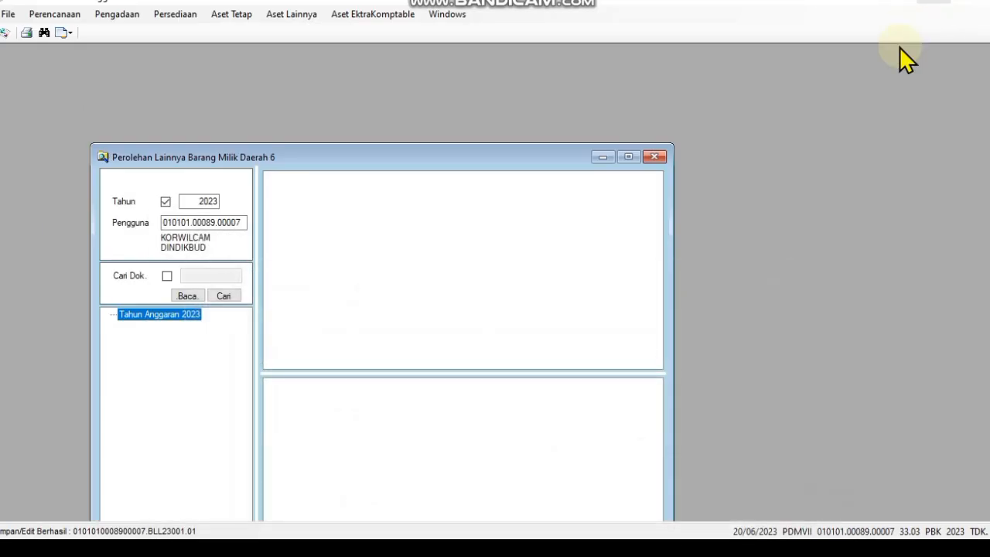
pyautogui.click(236, 14)
pyautogui.click(271, 48)
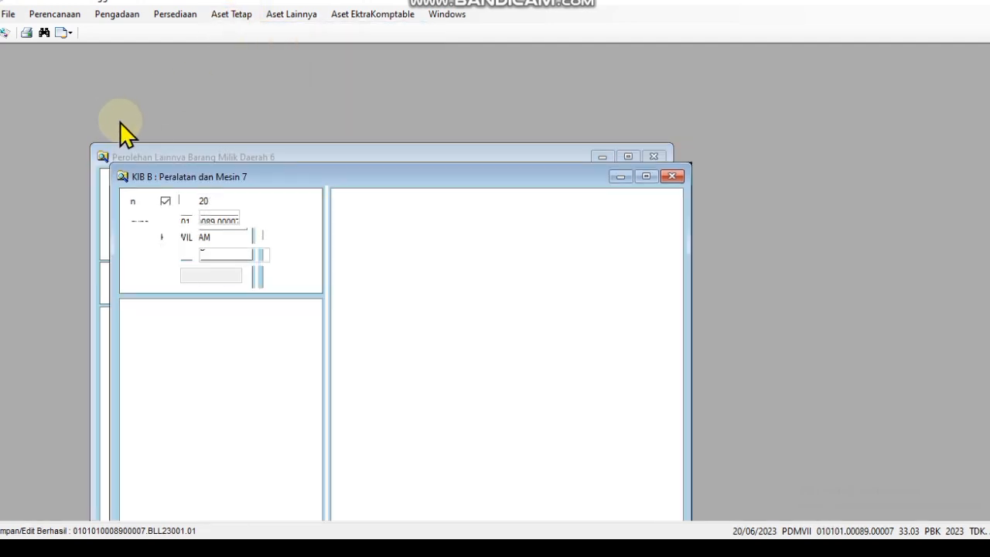
pyautogui.click(186, 218)
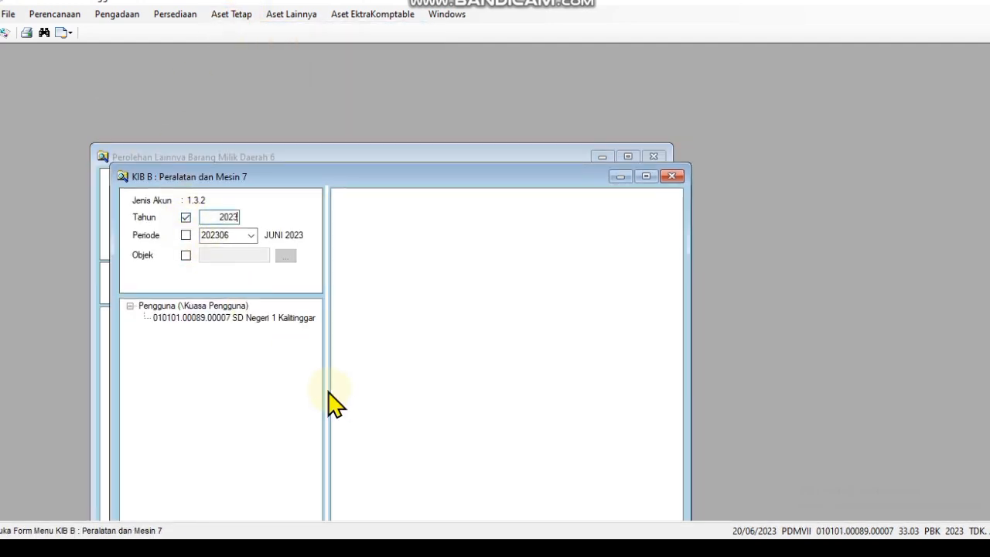
pyautogui.click(258, 318)
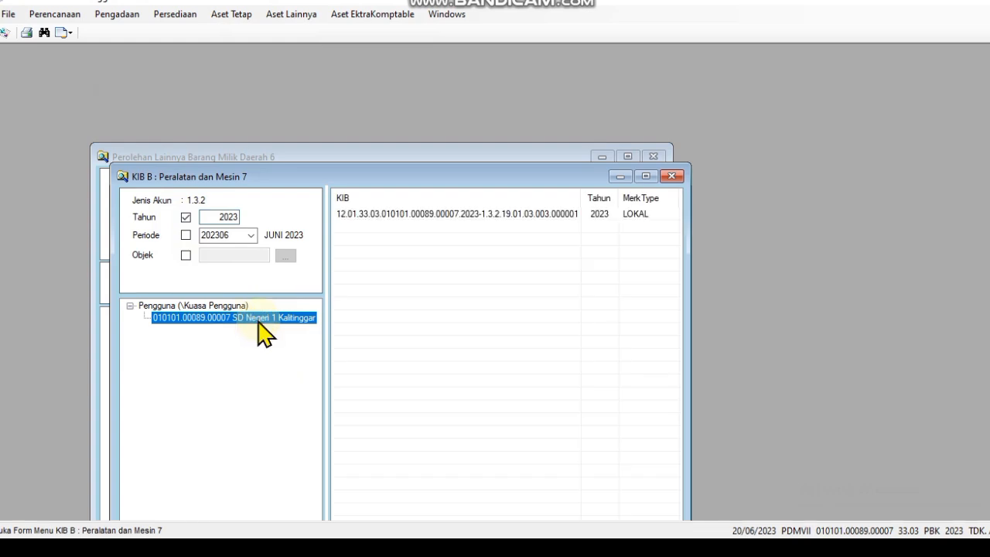
pyautogui.doubleClick(513, 215)
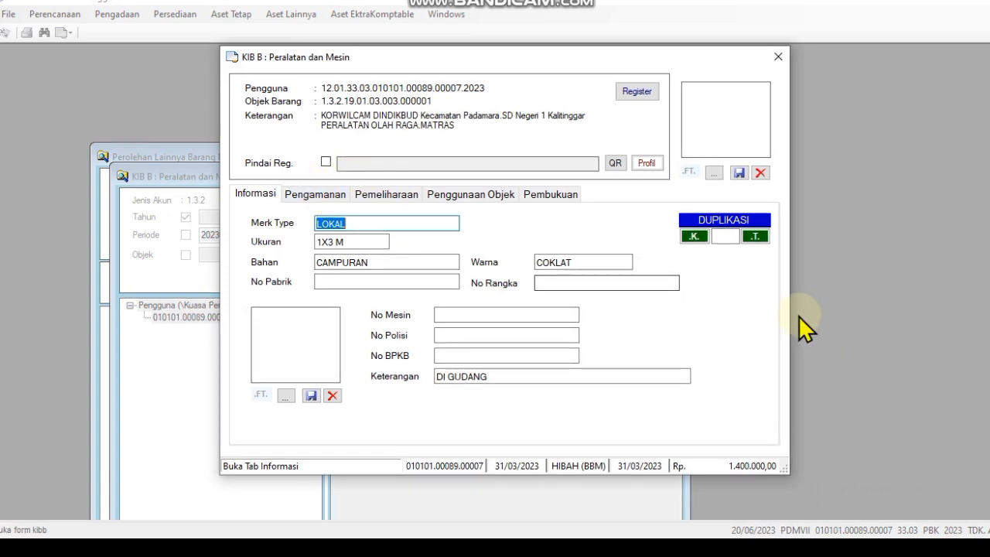
# Review the mattress record's Pengamanan and Informasi details, and close the record and the KIB B register.
pyautogui.click(322, 199)
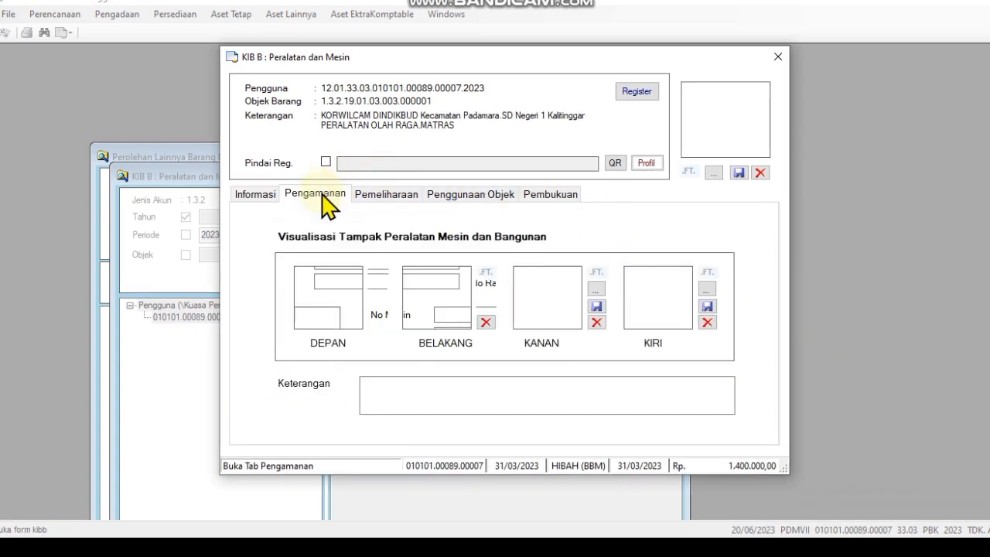
pyautogui.click(272, 200)
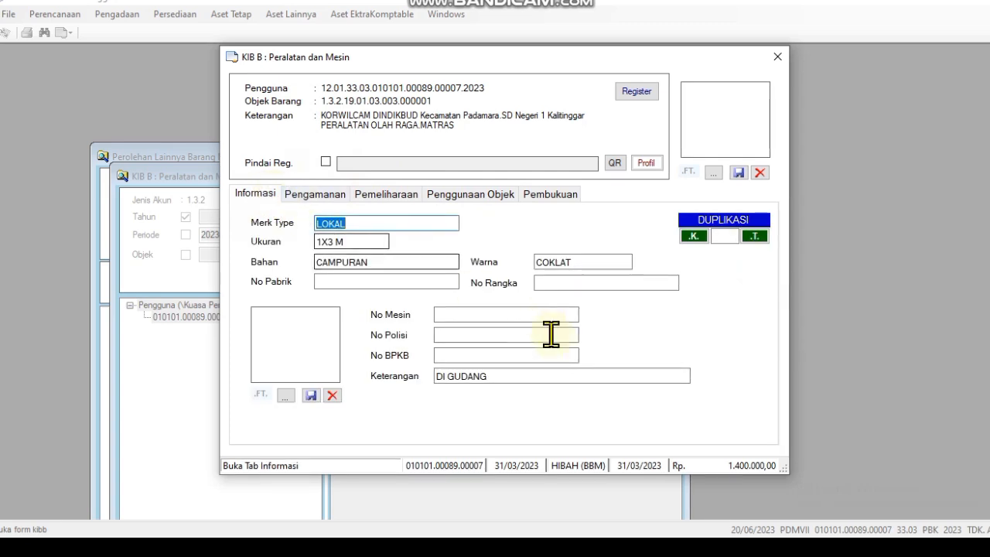
pyautogui.click(777, 56)
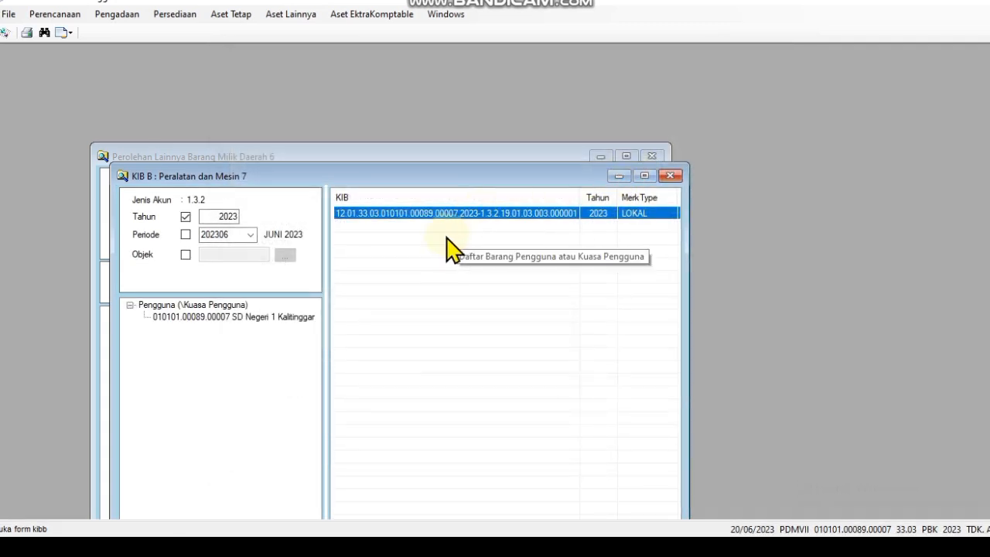
pyautogui.click(670, 175)
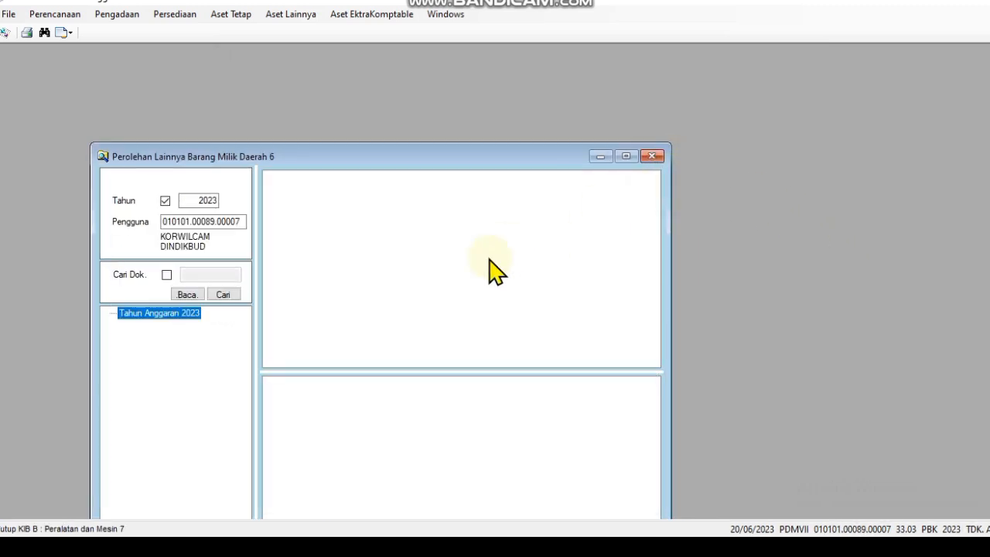
# Reload the 2023 Perolehan Lainnya procurement list by re-entering Pengguna 010101.00089.00007.
pyautogui.click(188, 292)
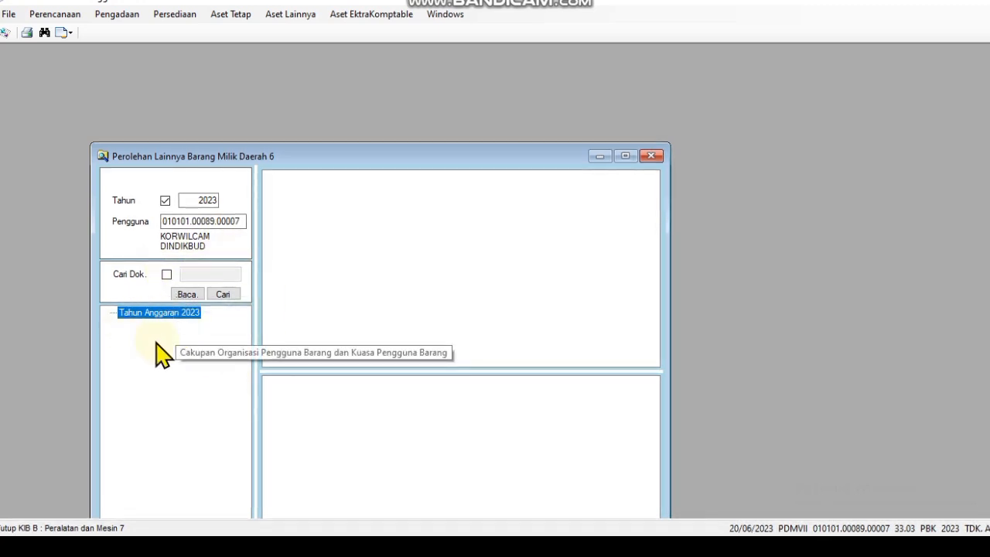
pyautogui.moveTo(288, 158); pyautogui.dragTo(222, 52)
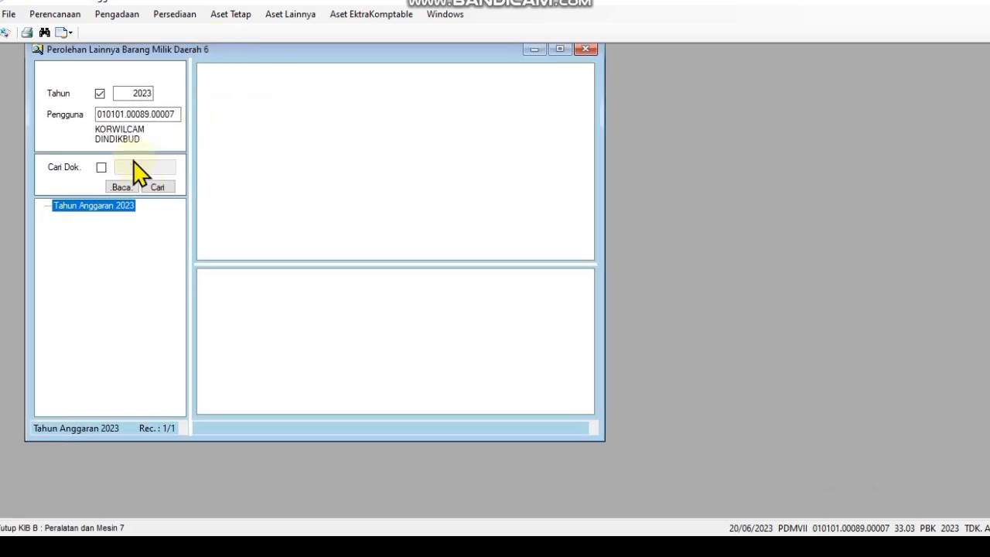
pyautogui.click(175, 116)
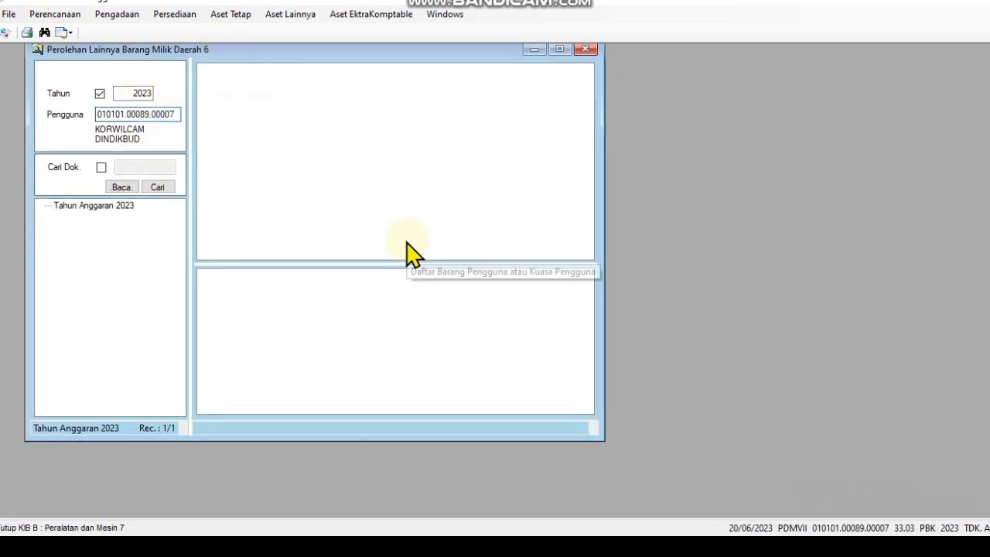
pyautogui.press('BackSpace')
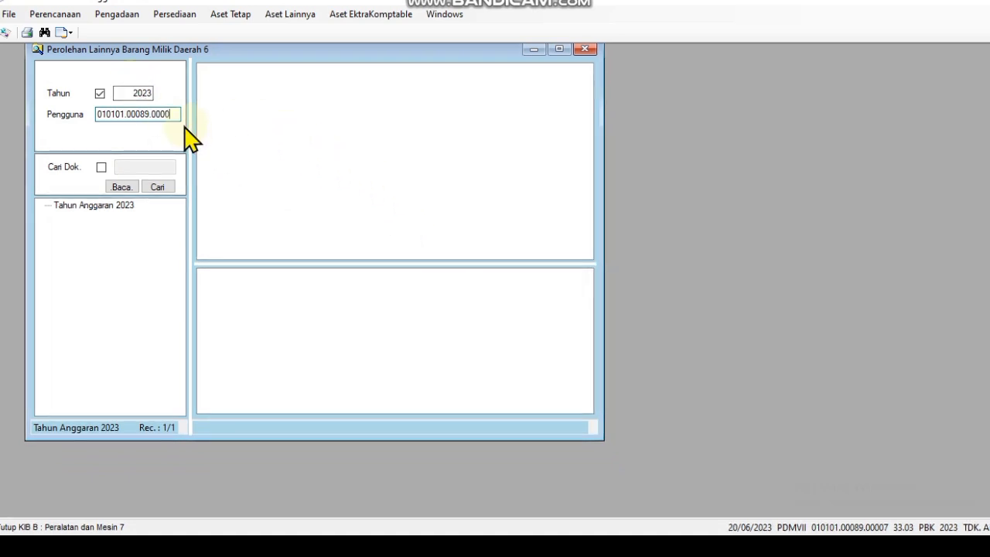
pyautogui.write('7')
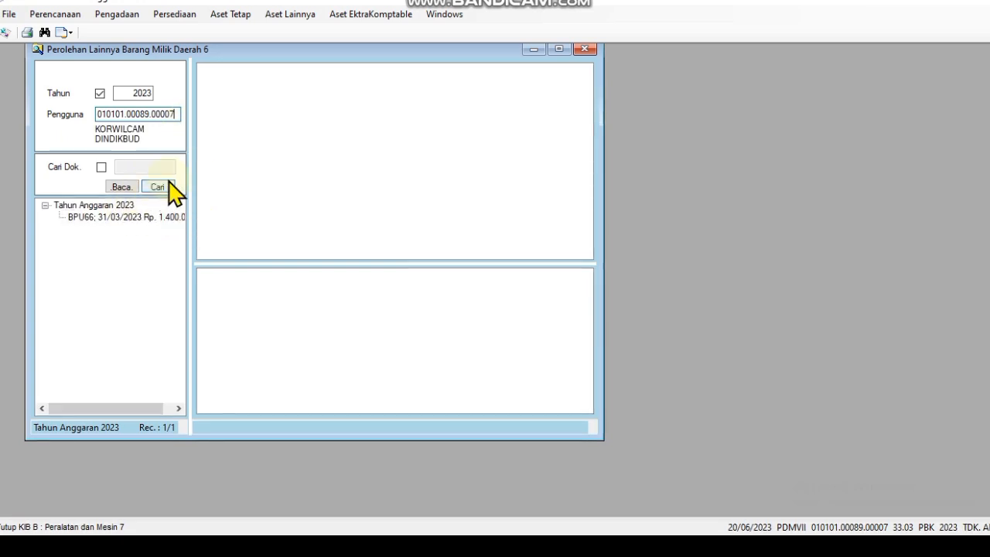
pyautogui.moveTo(190, 172); pyautogui.dragTo(231, 208)
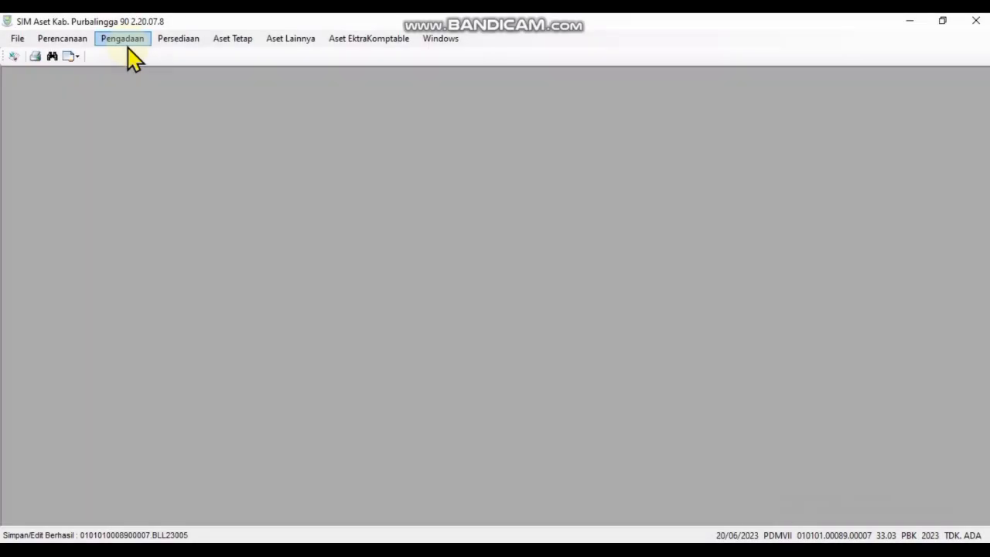
# Open the Perolehan Lainnya list for new goods and start a new procurement under Tahun Anggaran 2023.
pyautogui.click(128, 41)
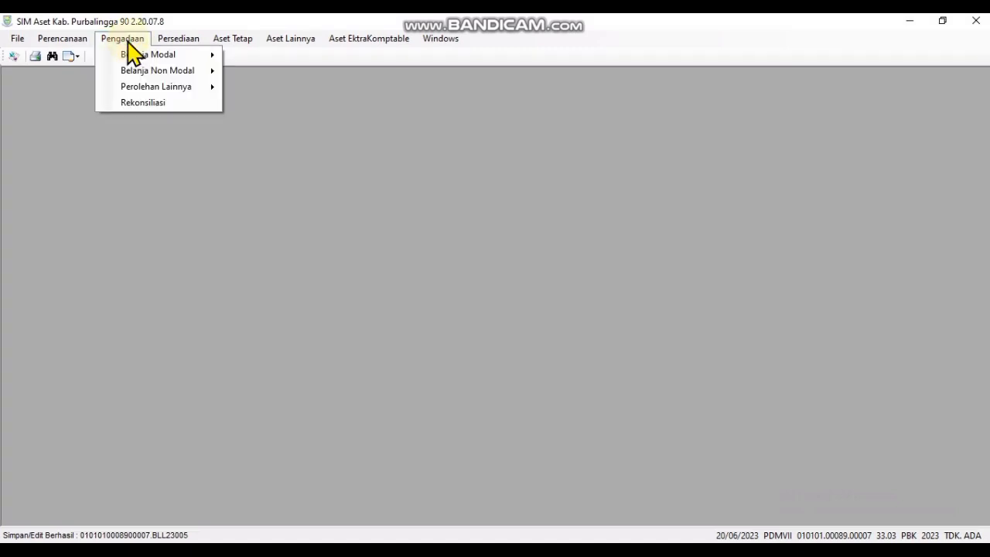
pyautogui.moveTo(177, 95)
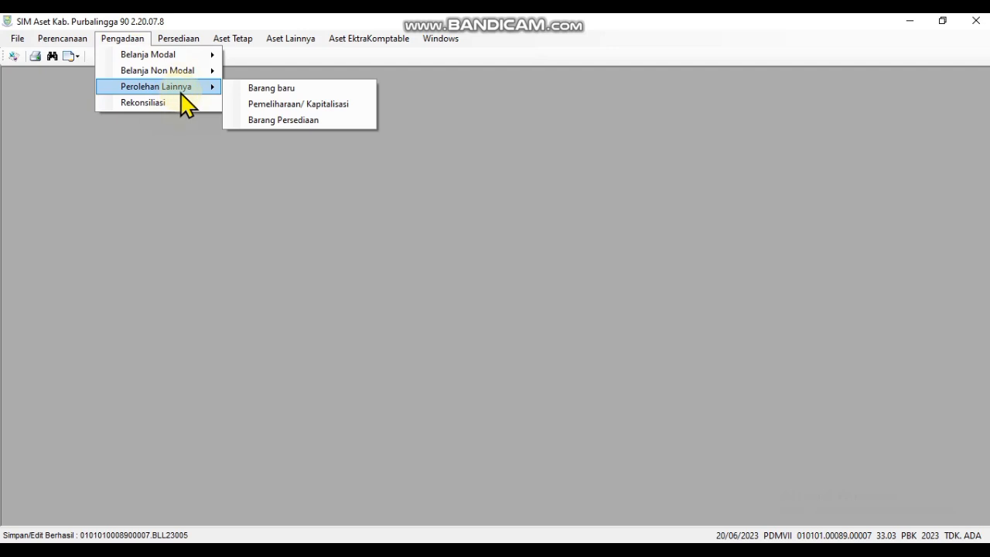
pyautogui.click(258, 88)
pyautogui.click(150, 200)
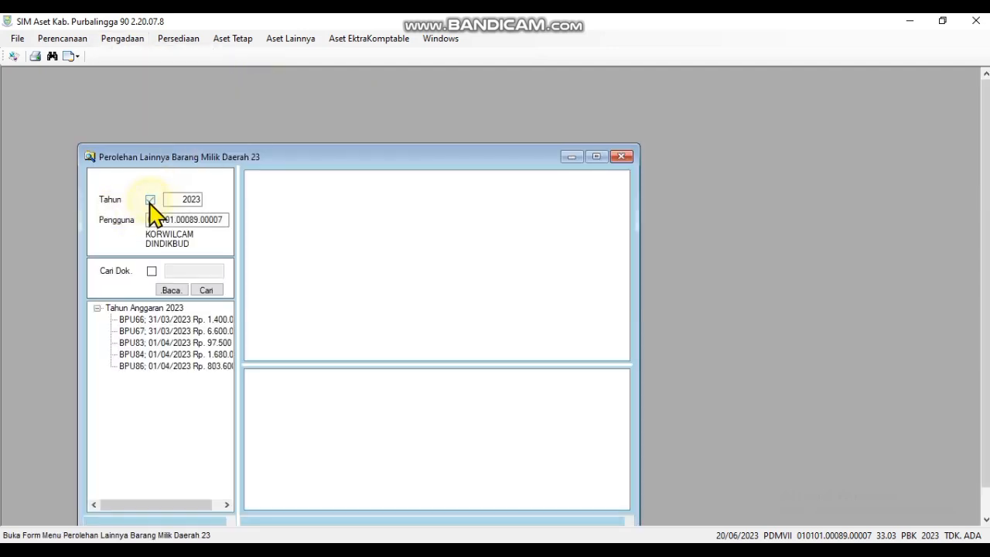
pyautogui.click(158, 308)
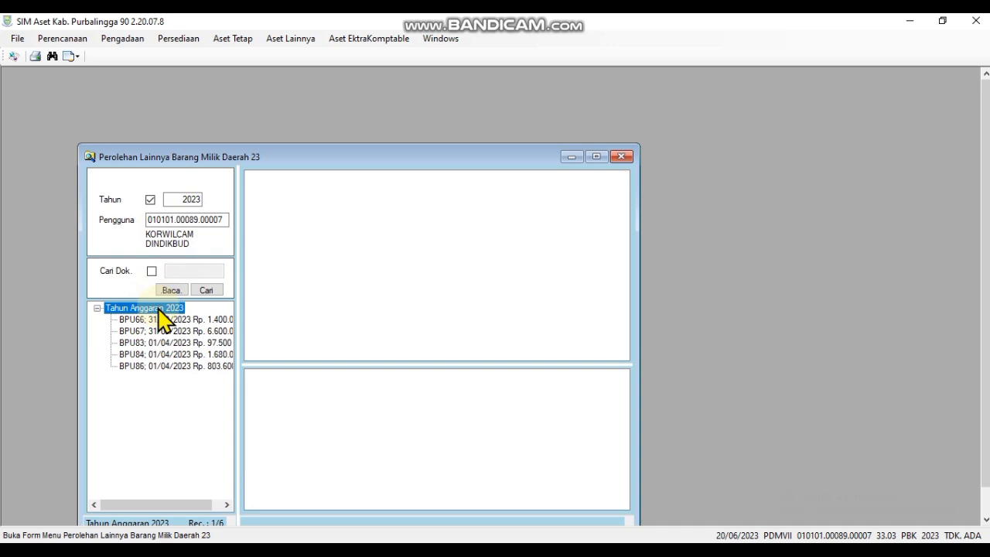
pyautogui.rightClick(160, 309)
pyautogui.click(175, 316)
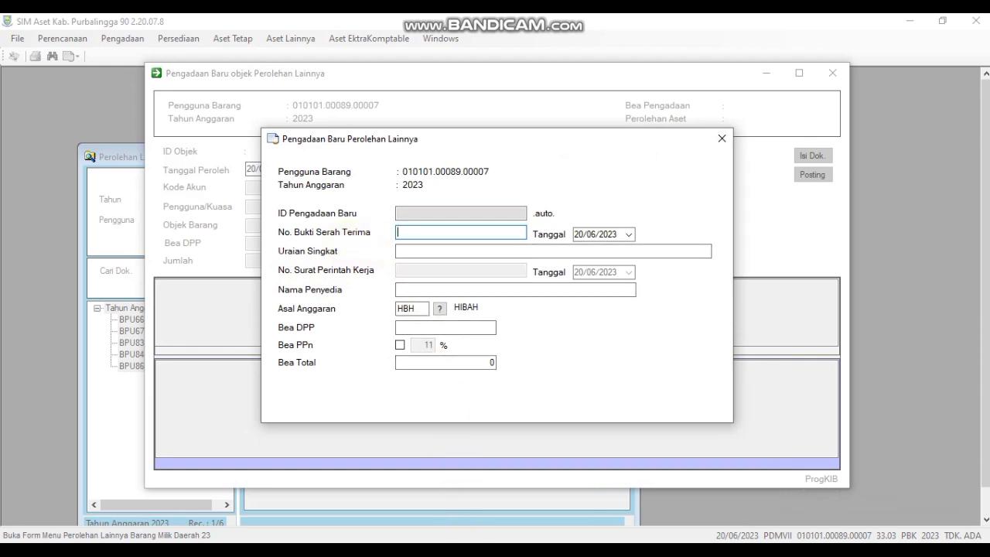
# Switch to Microsoft Edge and examine the purchase rows in bhm-2023 APRIL.pdf for the next item to record.
pyautogui.click(444, 549)
pyautogui.scroll(4, 498, 321)
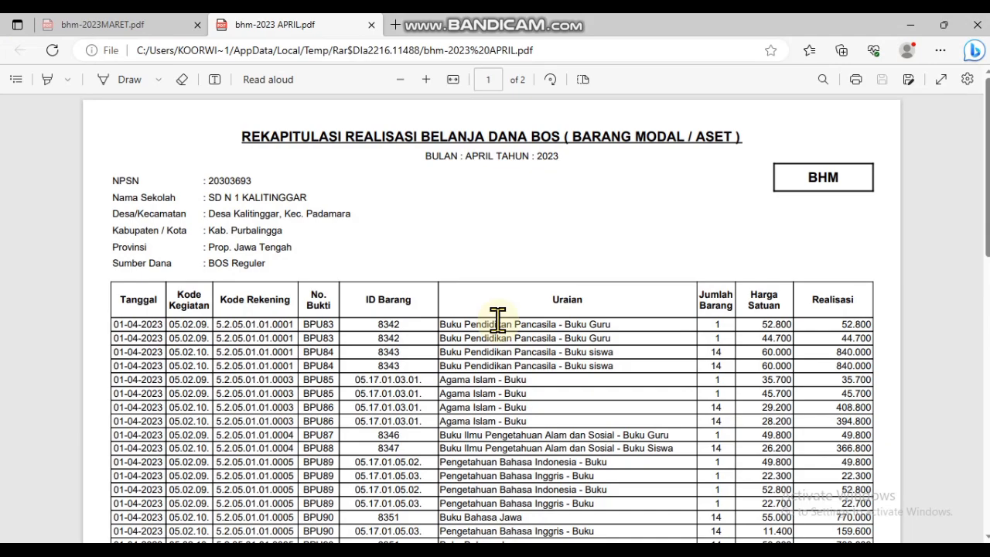
pyautogui.scroll(-4, 497, 319)
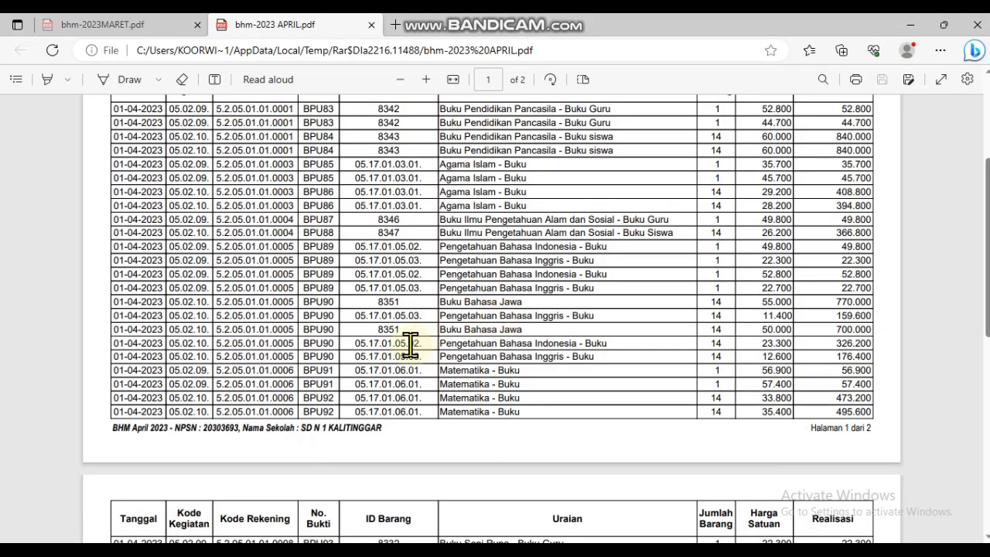
pyautogui.scroll(-3, 410, 345)
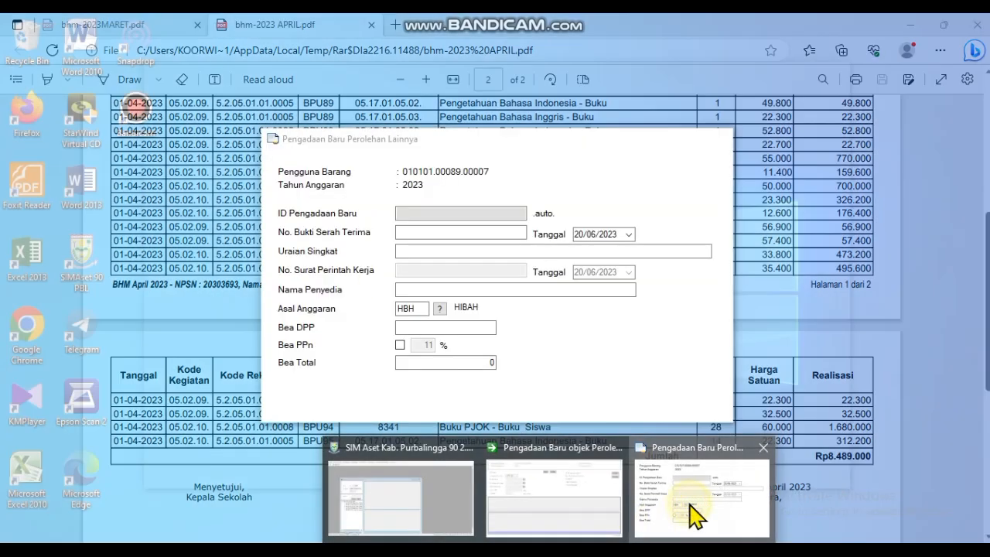
# Return to the new procurement form in SIM Aset and enter No. Bukti Serah Terima BPU92 dated 01/04/2023.
pyautogui.click(691, 515)
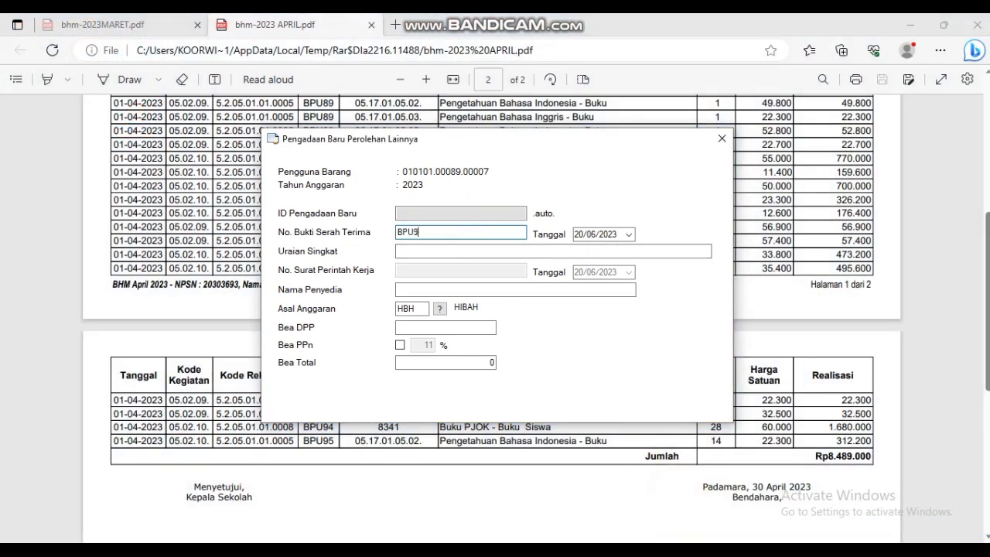
pyautogui.click(628, 235)
pyautogui.click(580, 254)
pyautogui.click(581, 254)
pyautogui.click(722, 283)
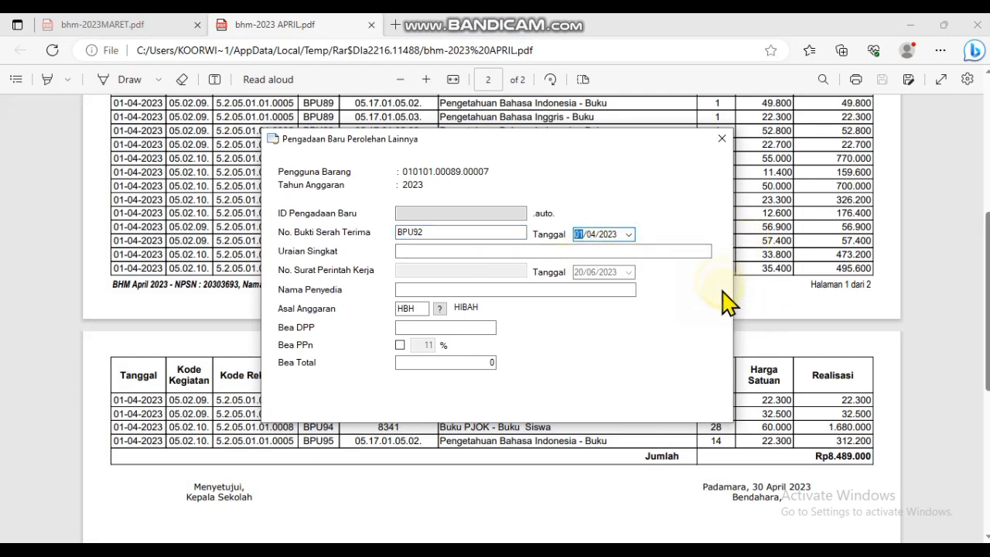
# Enter the description PEMBELIAN BUKU MATEMATIKA, supplier AIRLANGGA and budget source BBM (BELANJA MODAL BOS).
pyautogui.click(472, 251)
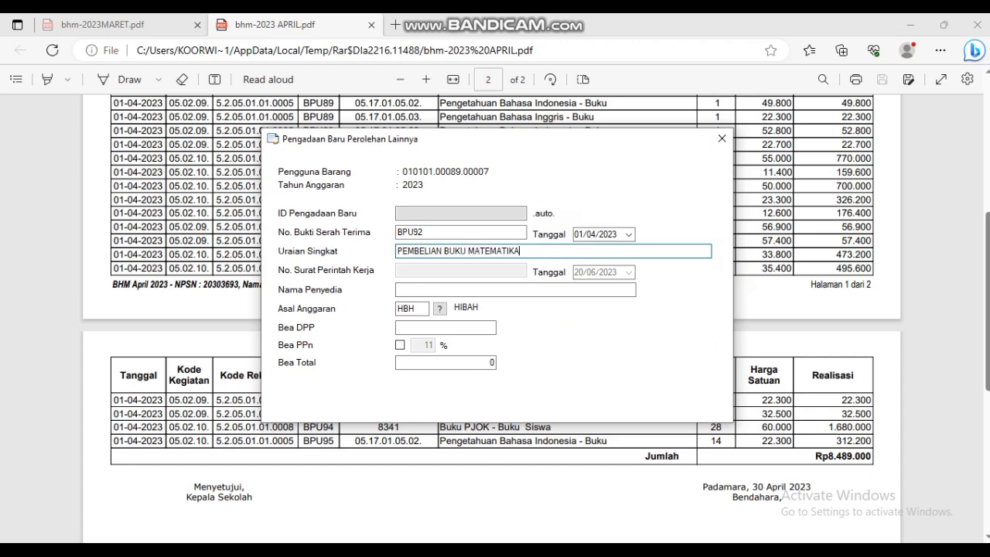
pyautogui.click(457, 290)
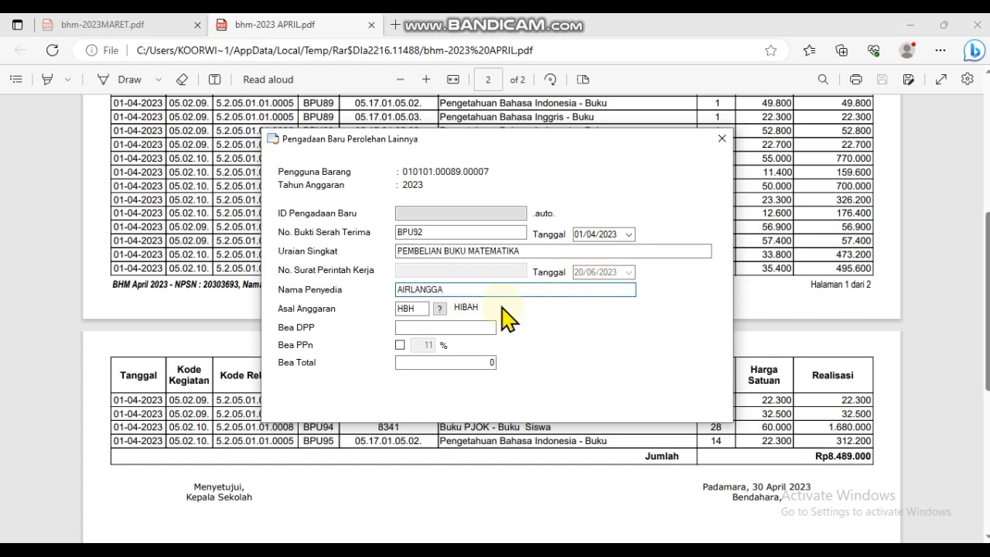
pyautogui.click(434, 306)
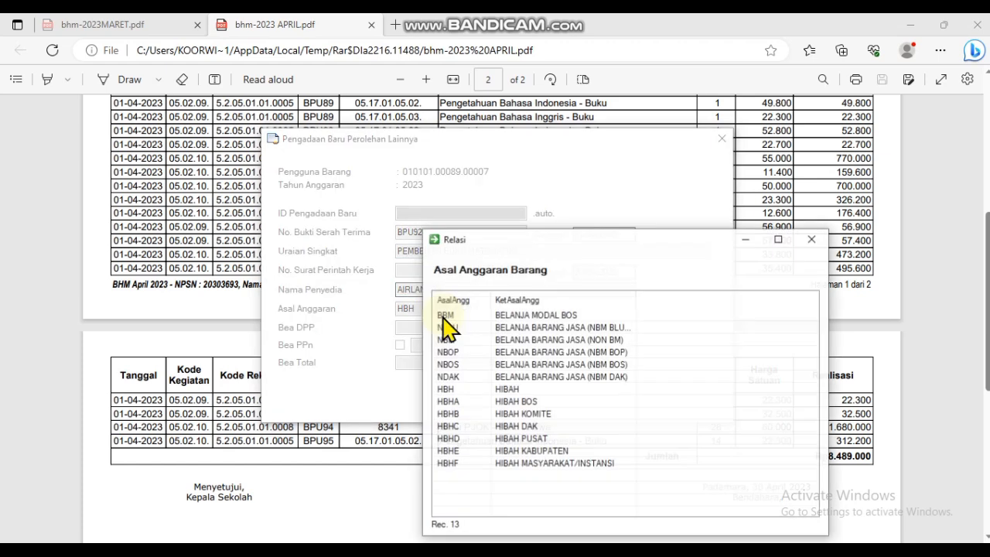
pyautogui.click(512, 316)
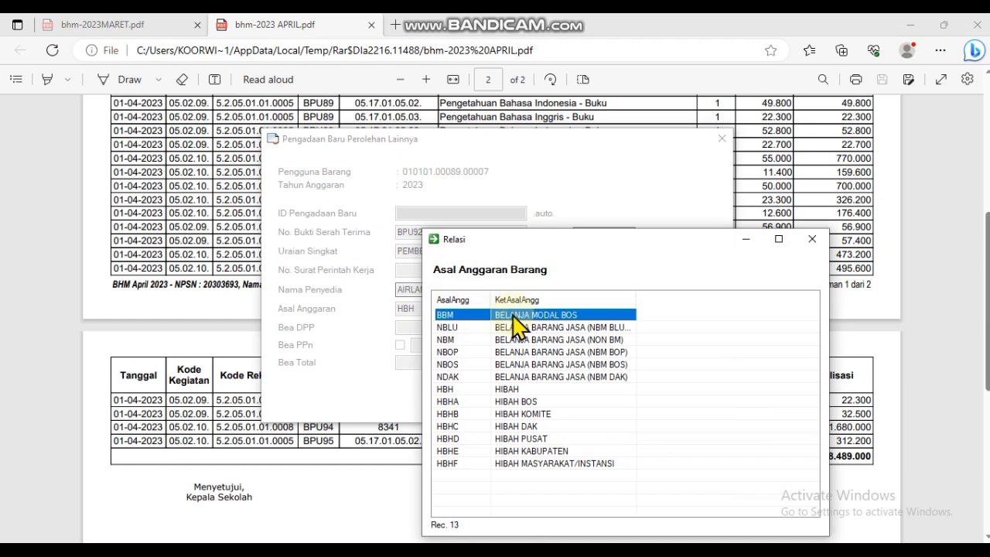
pyautogui.doubleClick(514, 315)
# Set Bea DPP to 968.800 with PPn at 0% and Bea Total to 968800, and save the BPU92 procurement.
pyautogui.click(465, 329)
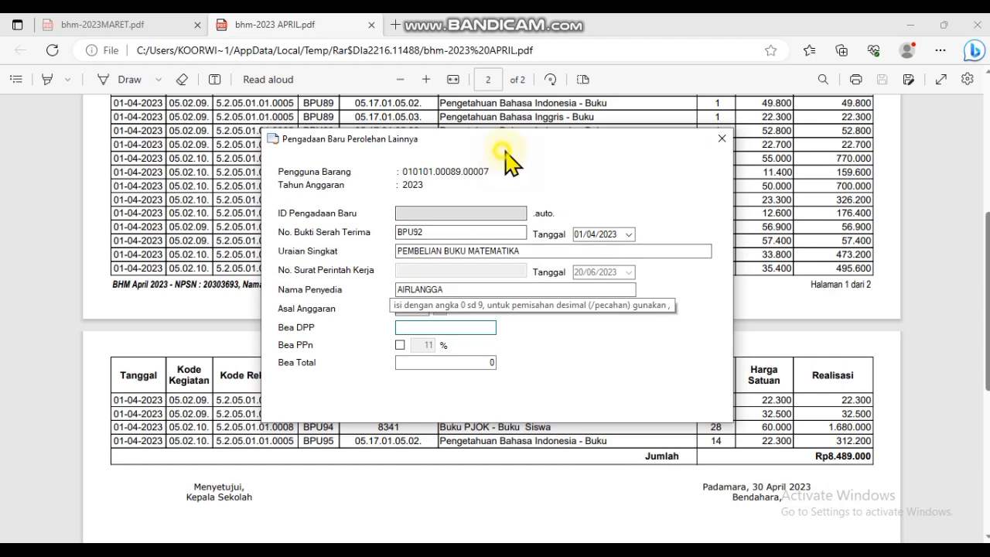
pyautogui.moveTo(570, 147); pyautogui.dragTo(810, 114)
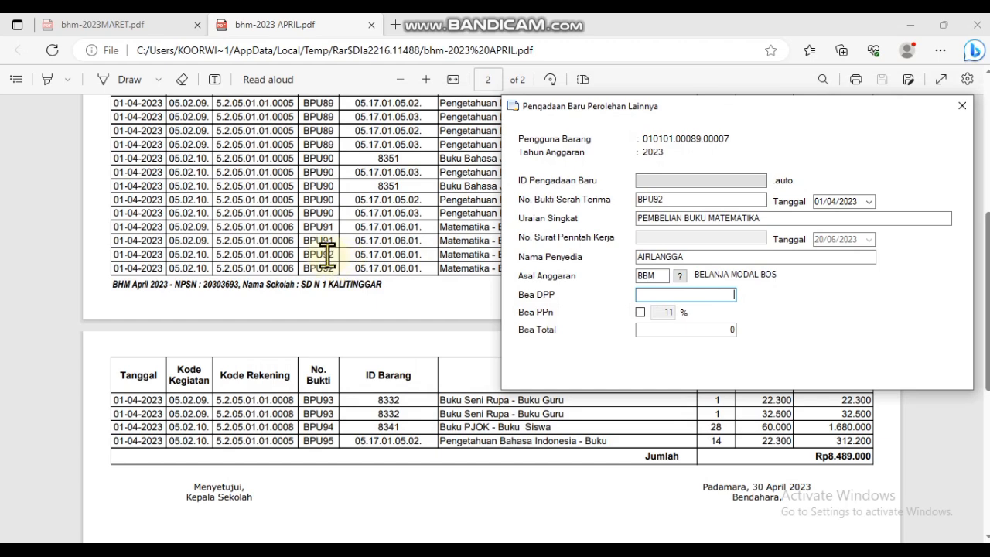
pyautogui.moveTo(616, 116); pyautogui.dragTo(232, 116)
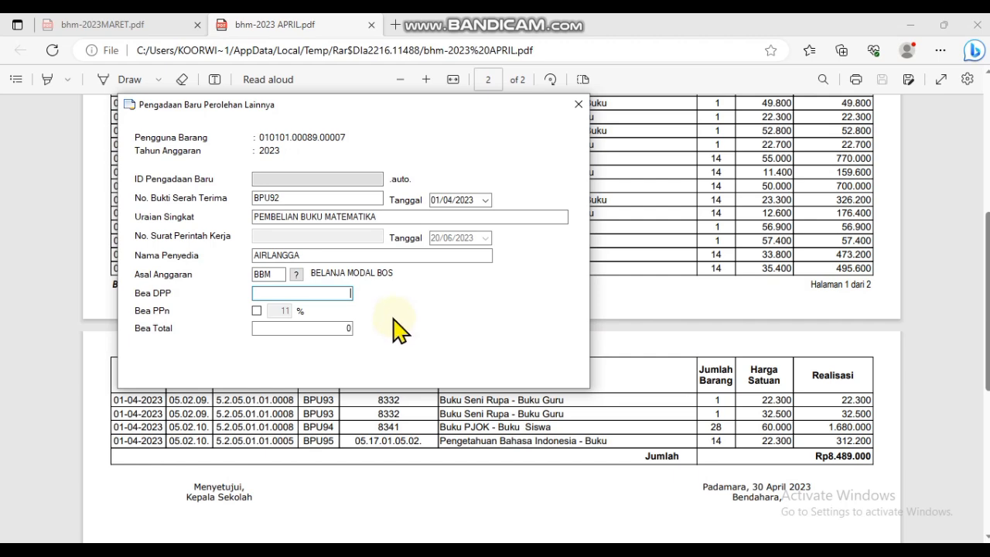
pyautogui.write('968.800,00')
pyautogui.click(256, 310)
pyautogui.click(275, 310)
pyautogui.press('BackSpace')
pyautogui.click(316, 327)
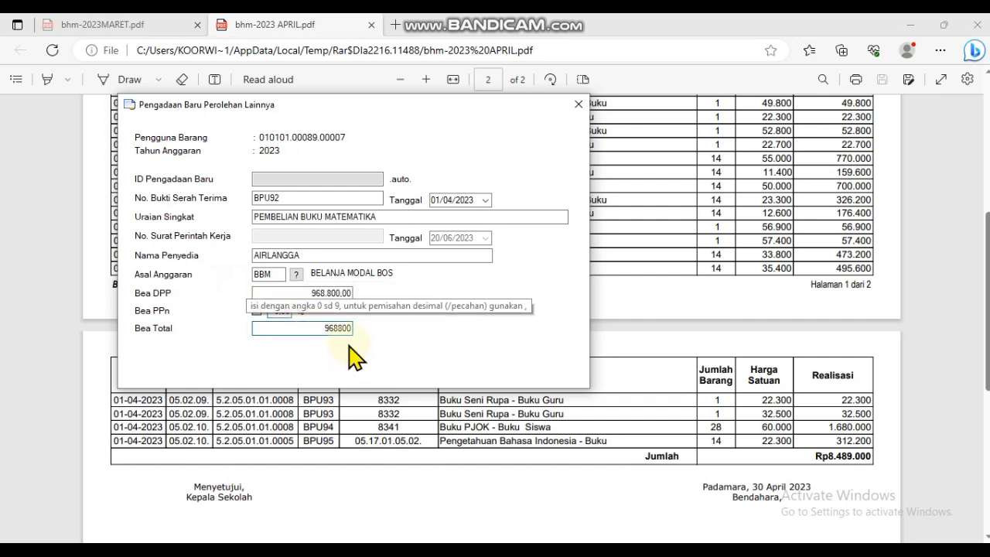
pyautogui.press('Return')
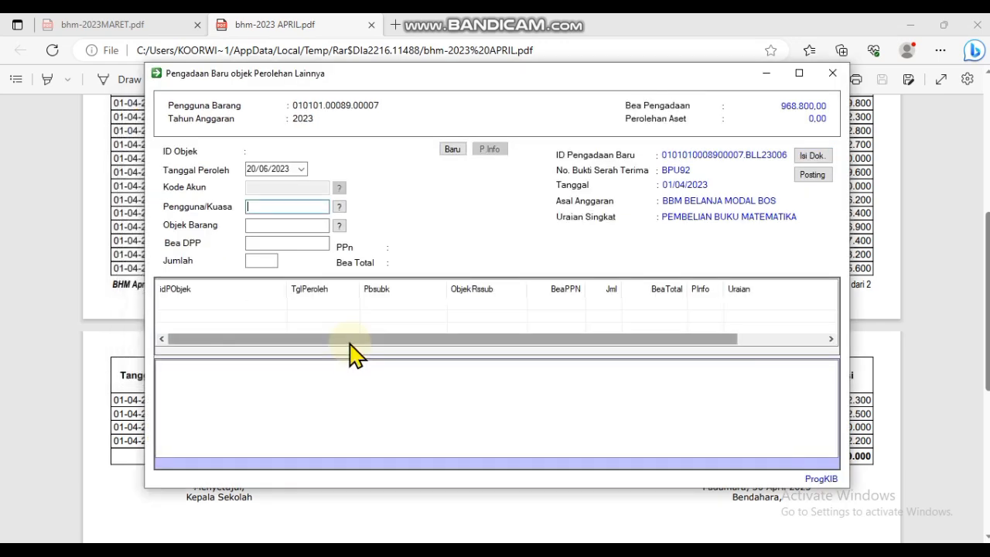
# Set the object's Tanggal Peroleh to 01/04/2023 and its Pengguna/Kuasa to 010101.00089.00007.
pyautogui.click(301, 168)
pyautogui.click(254, 189)
pyautogui.click(253, 189)
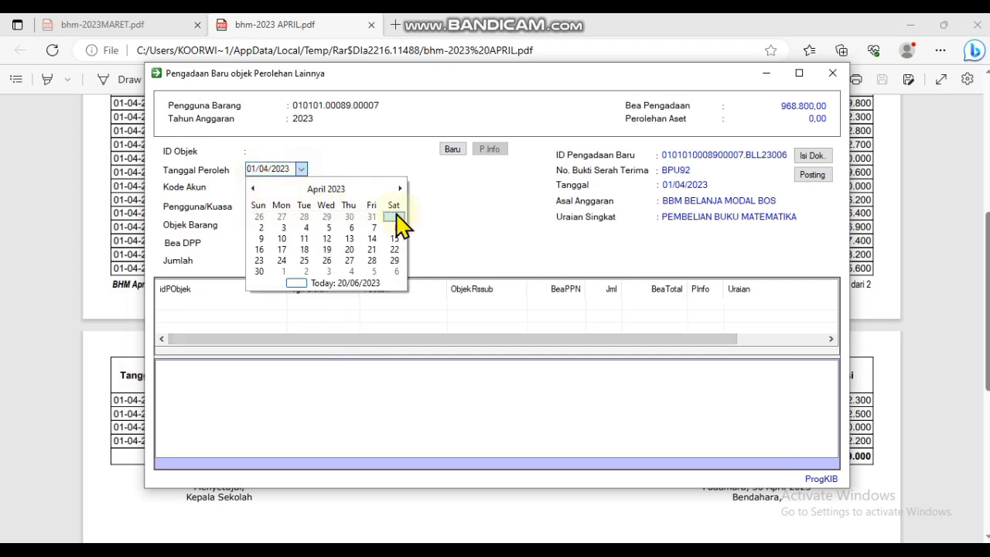
pyautogui.click(394, 217)
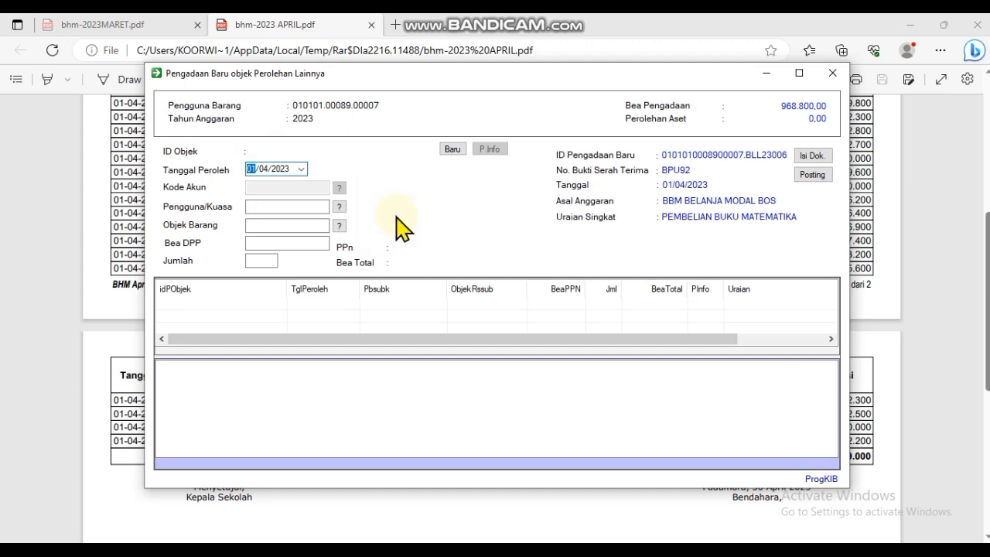
pyautogui.click(300, 207)
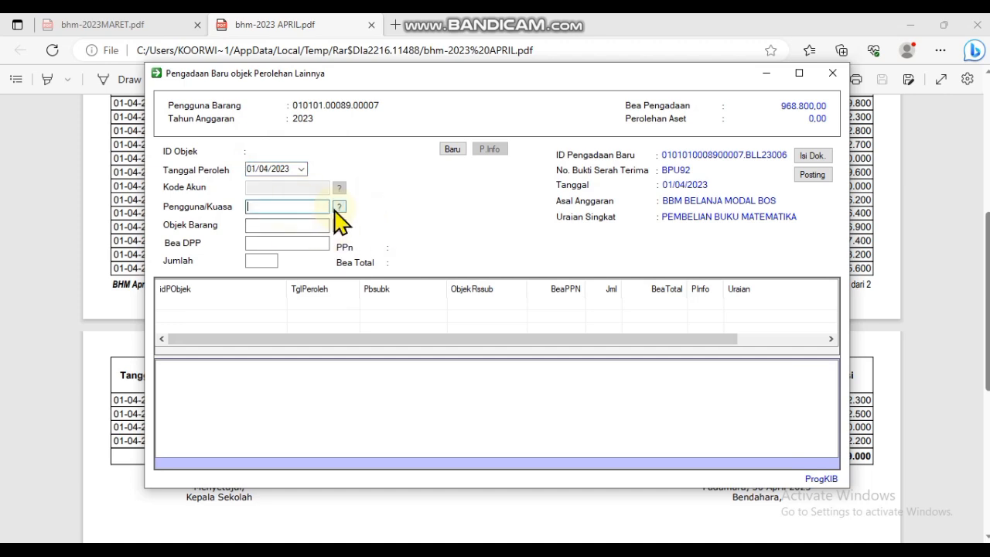
pyautogui.click(338, 208)
pyautogui.click(465, 299)
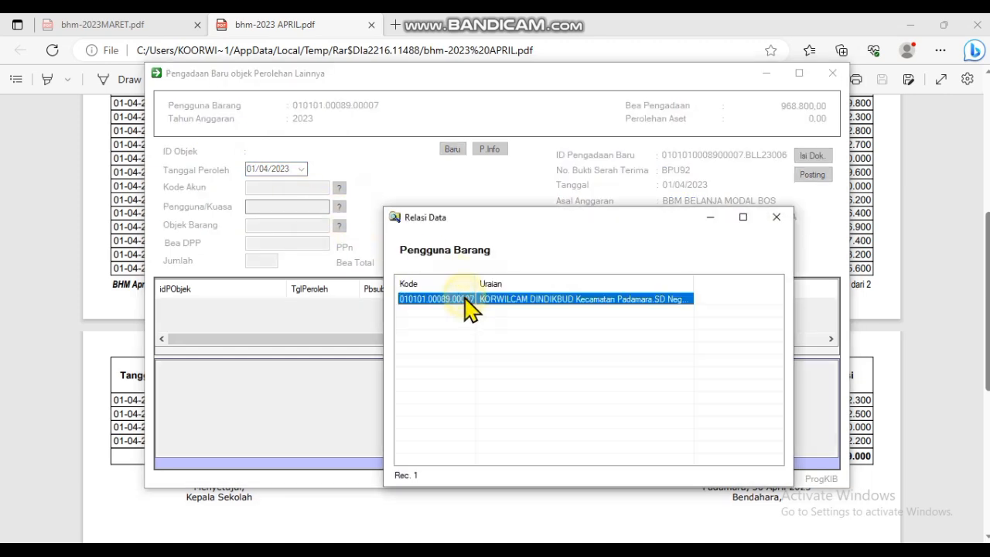
pyautogui.doubleClick(468, 302)
# Search Objek Barang for BUKU within KIB E Aset Lainnya and choose 01.01.06.001, the Matematika book entry.
pyautogui.click(328, 224)
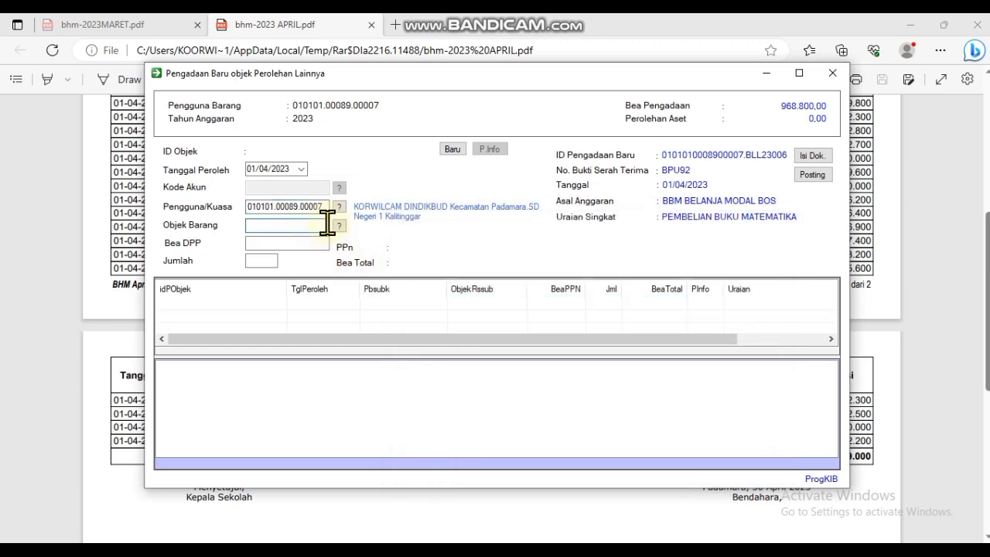
pyautogui.press('Return')
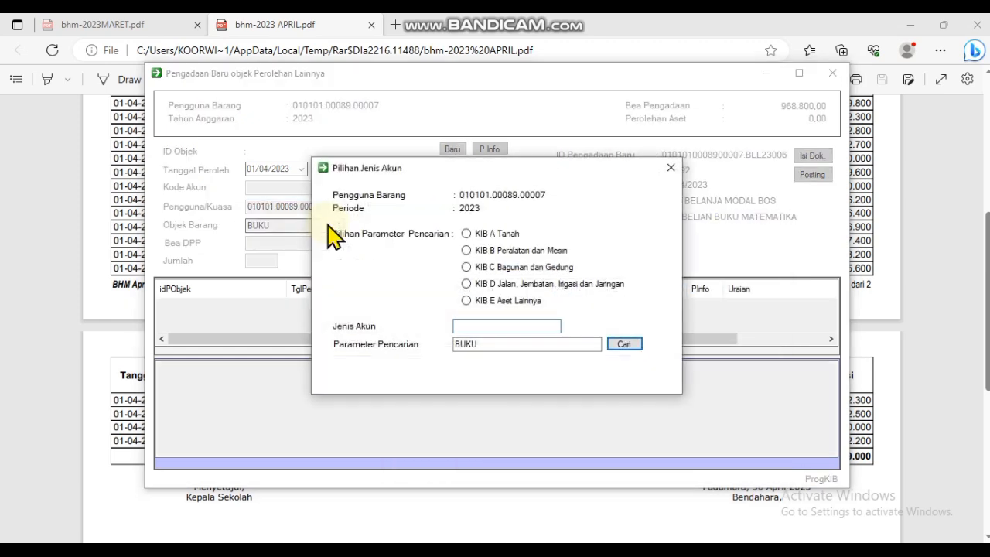
pyautogui.click(466, 301)
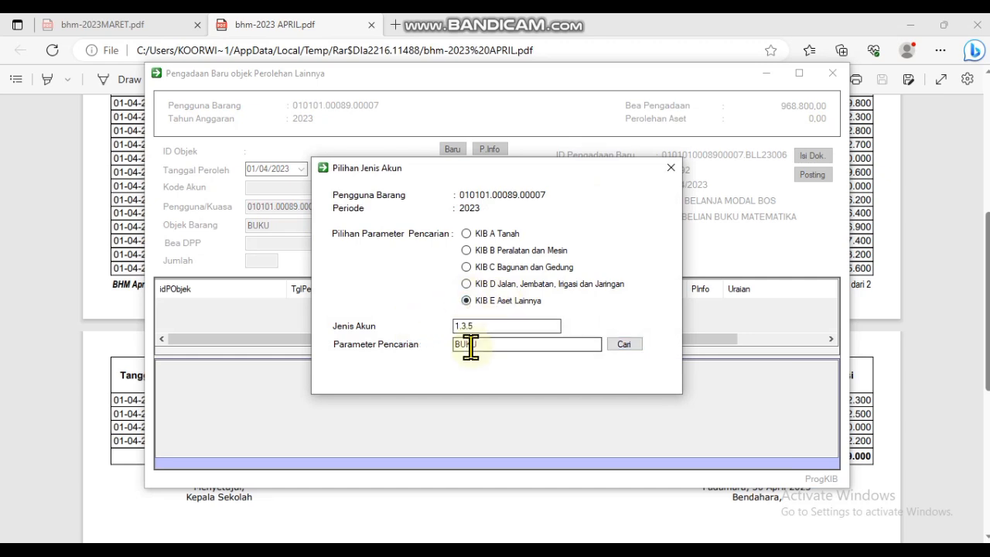
pyautogui.click(624, 346)
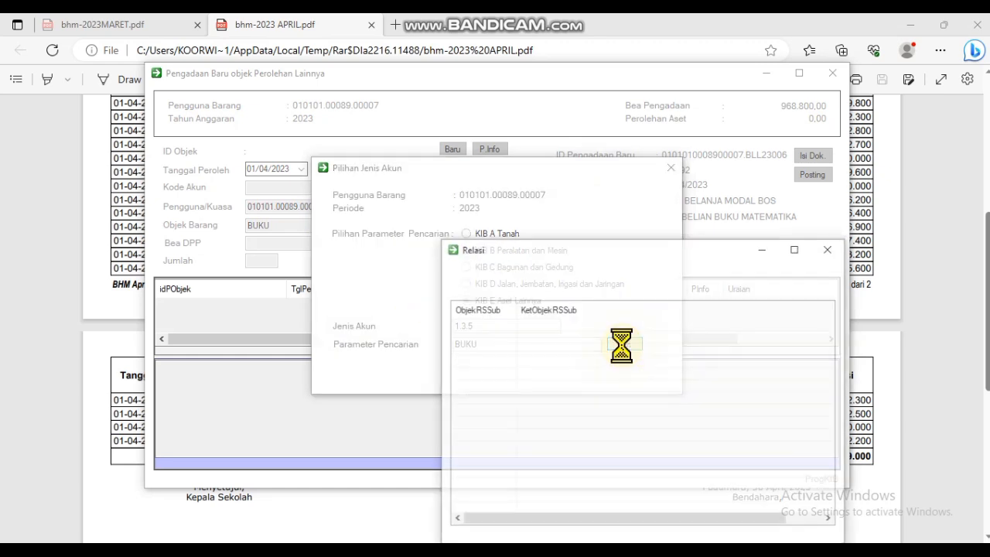
pyautogui.scroll(-2, 623, 357)
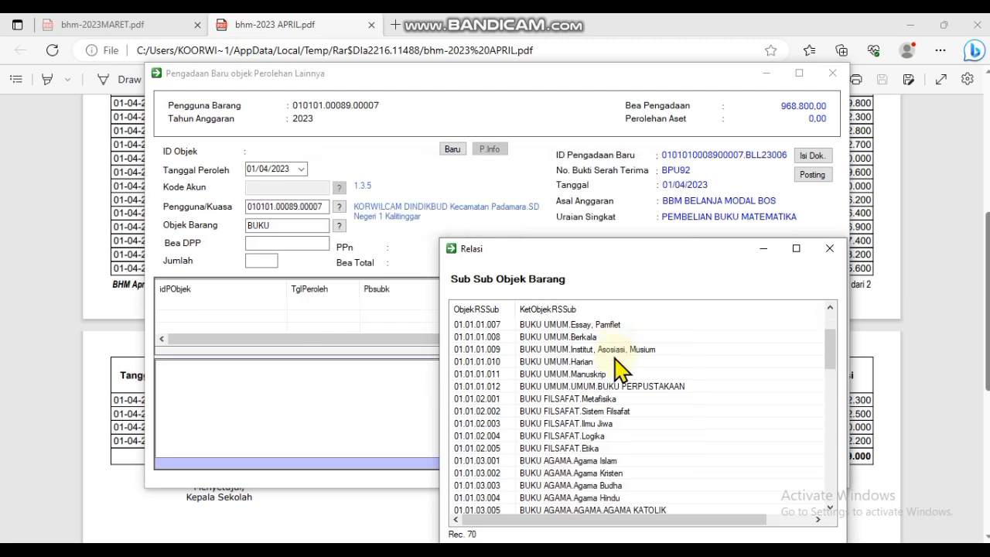
pyautogui.scroll(2, 615, 360)
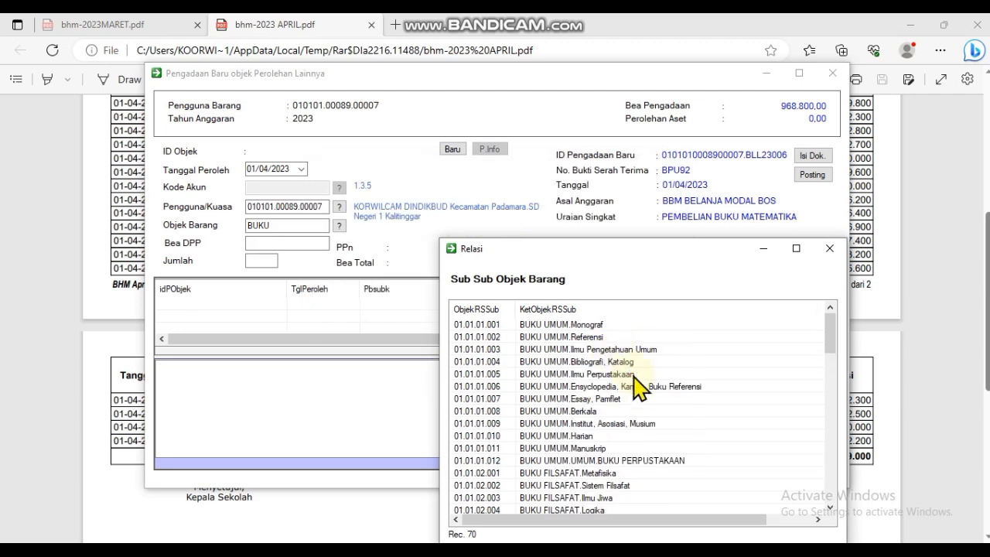
pyautogui.scroll(-2, 631, 375)
pyautogui.scroll(-3, 638, 387)
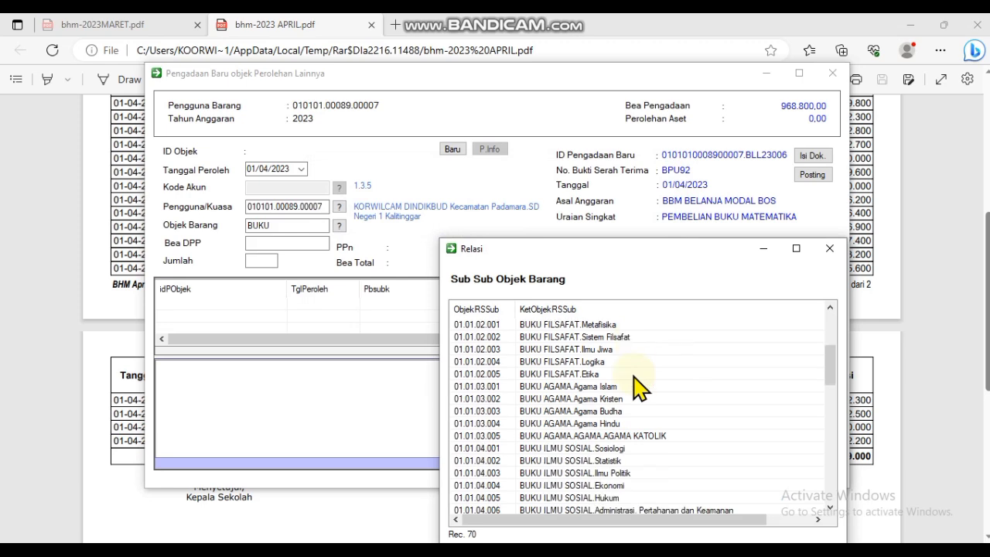
pyautogui.scroll(-3, 638, 387)
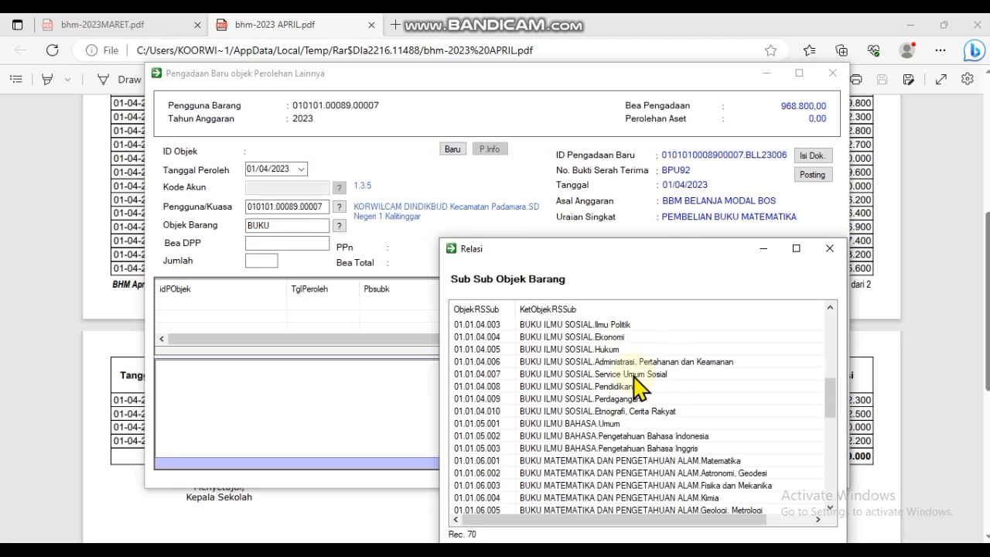
pyautogui.scroll(-1, 635, 386)
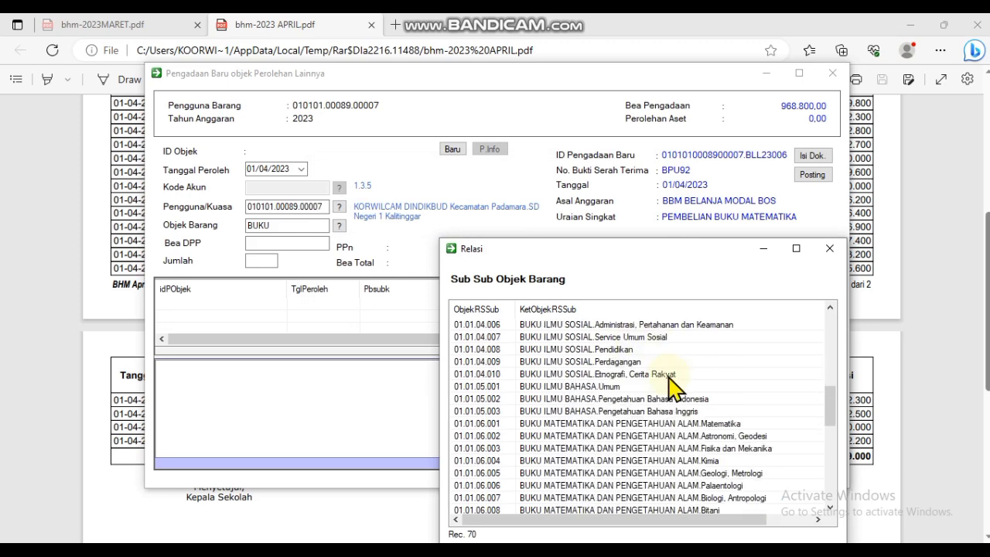
pyautogui.doubleClick(720, 423)
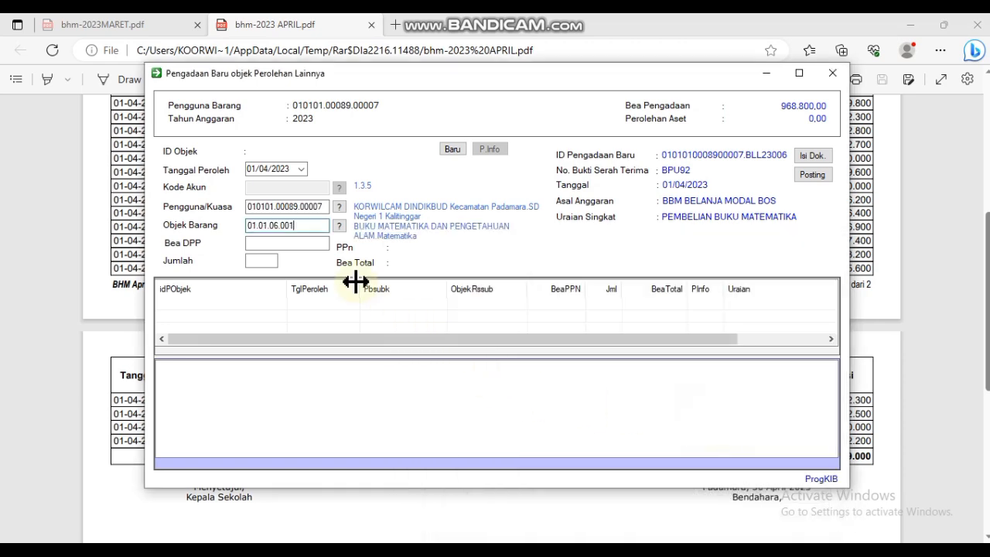
# Set the mathematics book's Bea DPP to 33800 and Jumlah to 14 as in the April report, and save the object.
pyautogui.click(316, 242)
pyautogui.moveTo(535, 80); pyautogui.dragTo(438, 78)
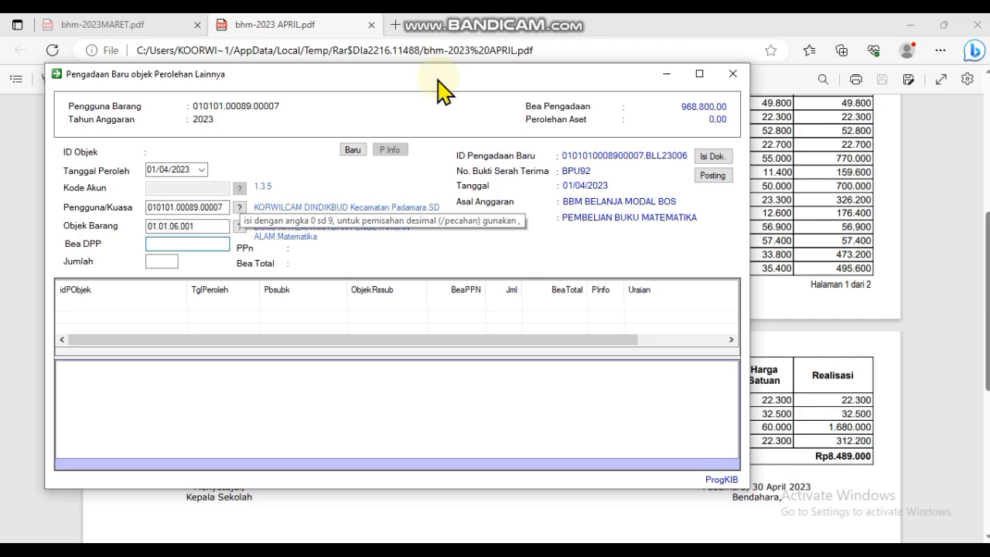
pyautogui.moveTo(526, 68); pyautogui.dragTo(624, 297)
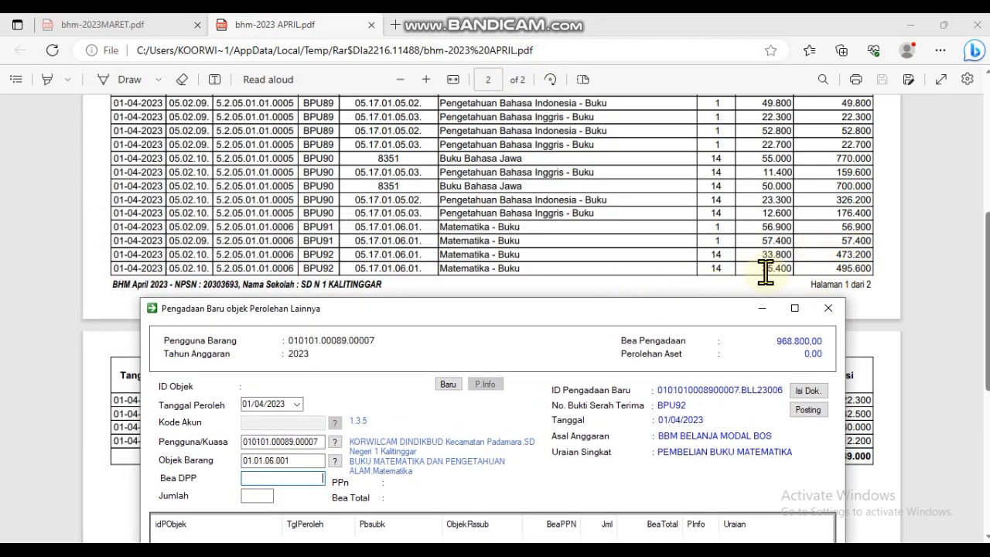
pyautogui.moveTo(738, 311); pyautogui.dragTo(638, 66)
pyautogui.write('33800')
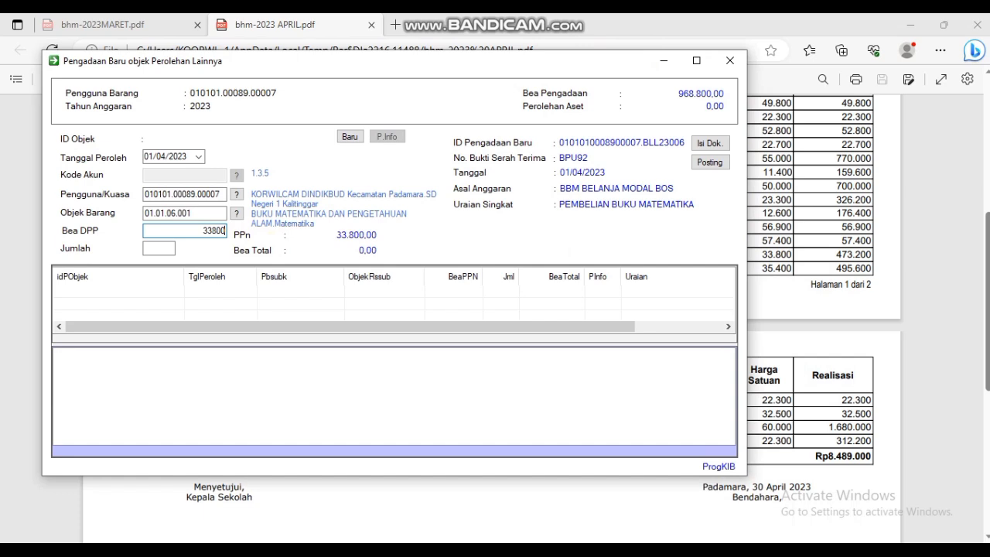
pyautogui.click(164, 249)
pyautogui.write('14')
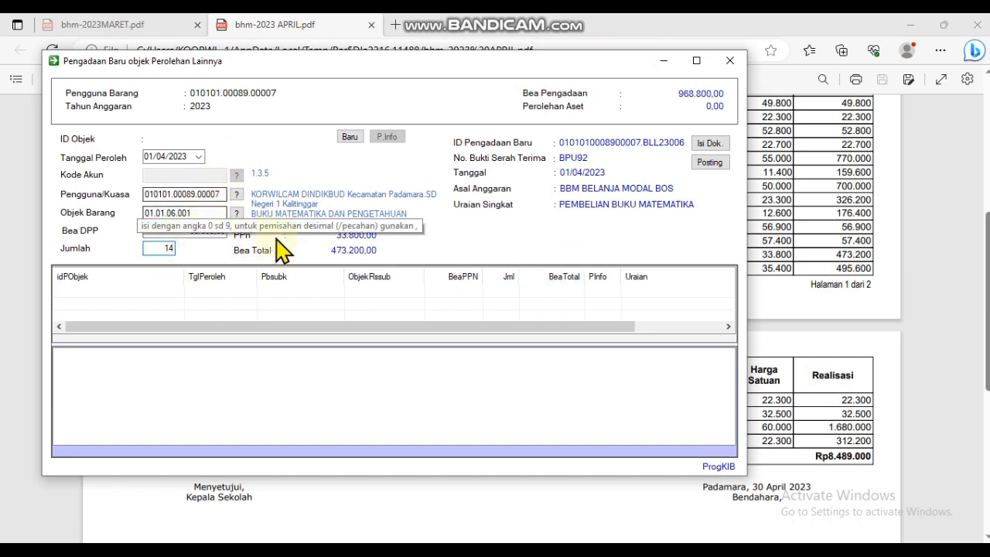
pyautogui.moveTo(451, 68); pyautogui.dragTo(409, 65)
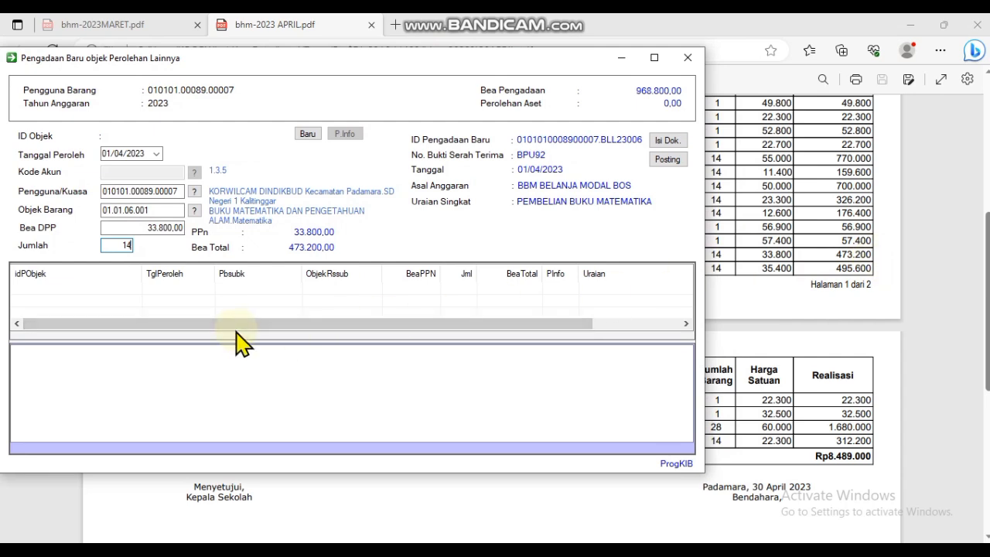
pyautogui.press('Return')
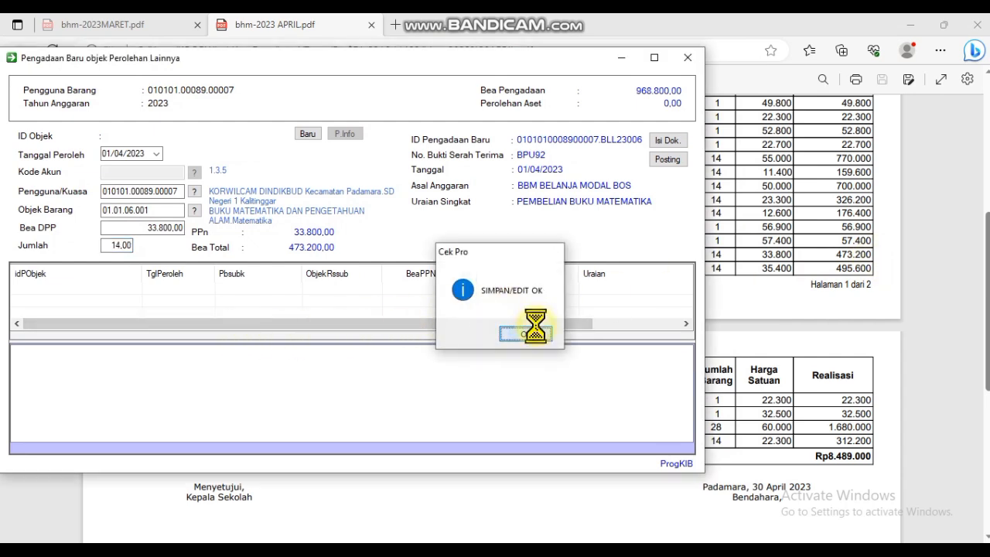
pyautogui.click(535, 335)
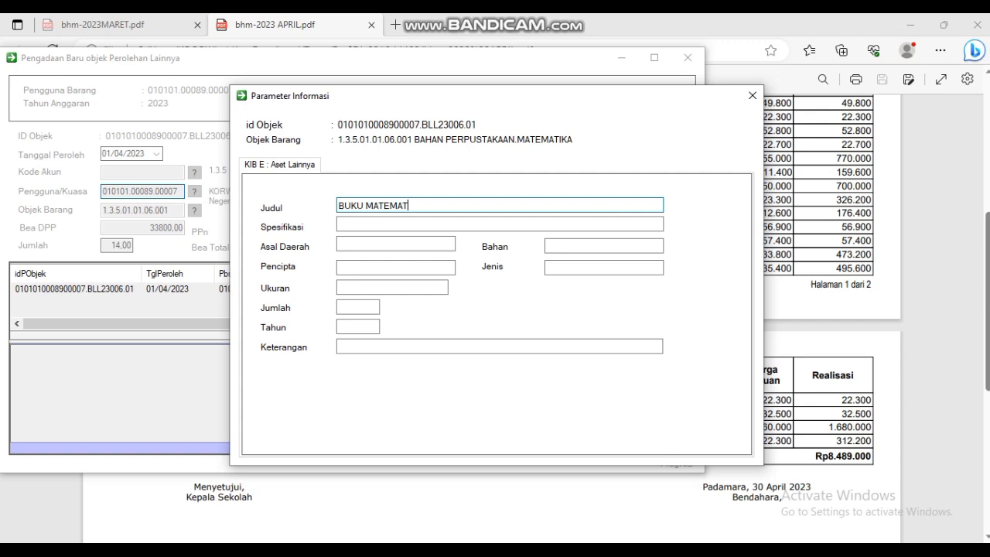
# Fill in the KIB E information with Judul BUKU MATEMATIKA, Spesifikasi BUKU SISWA, Jumlah 1, Tahun 2023 and Keterangan DI KELAS, and save it.
pyautogui.press('Tab')
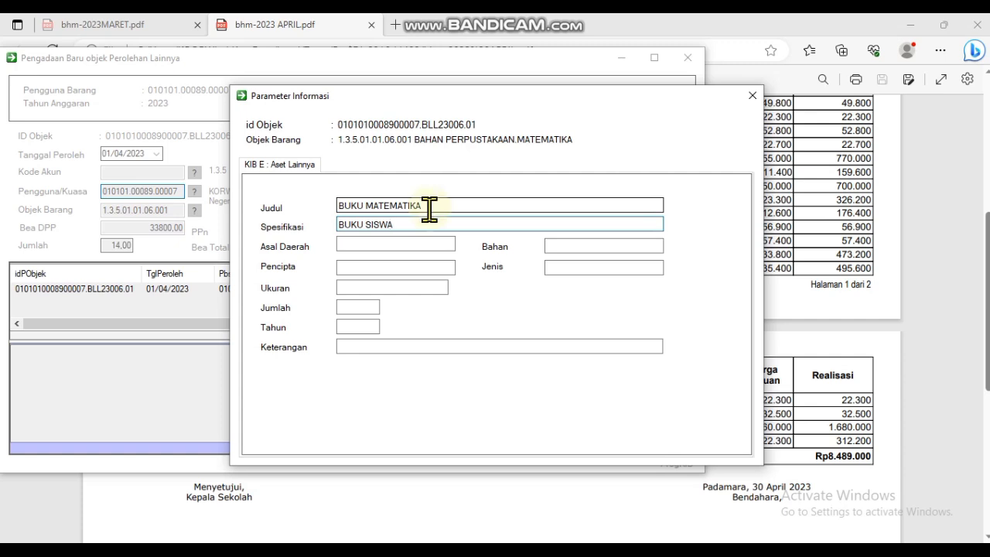
pyautogui.click(437, 242)
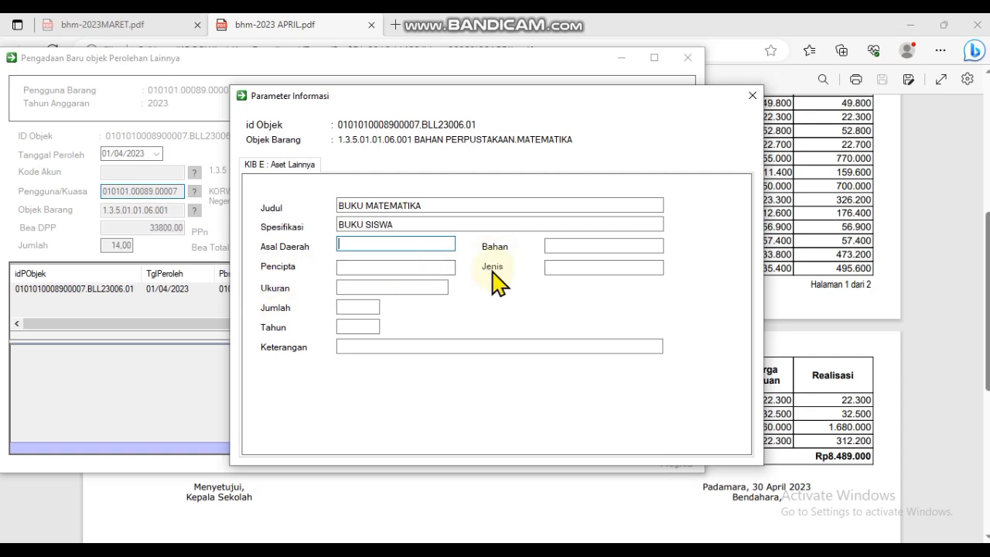
pyautogui.click(362, 307)
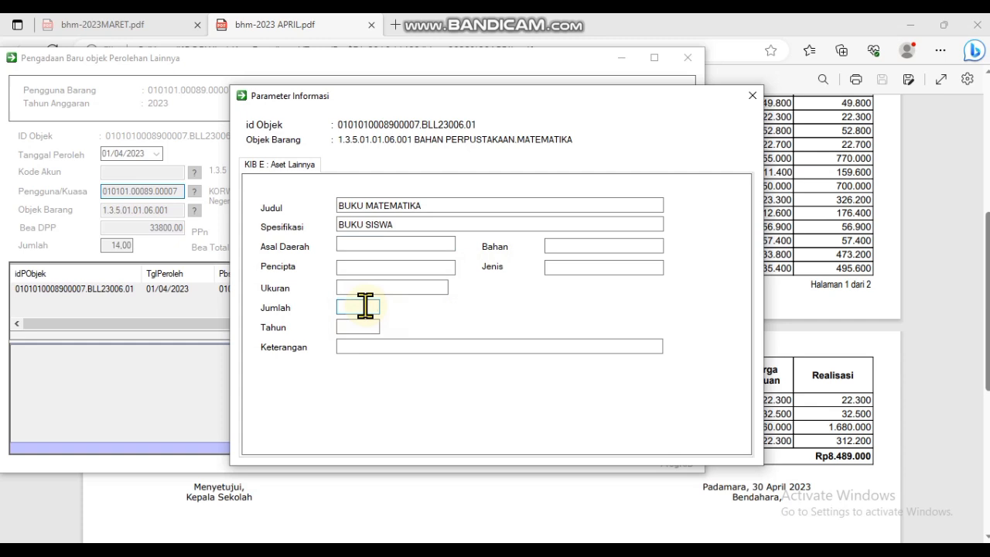
pyautogui.write('1')
pyautogui.click(375, 325)
pyautogui.click(339, 347)
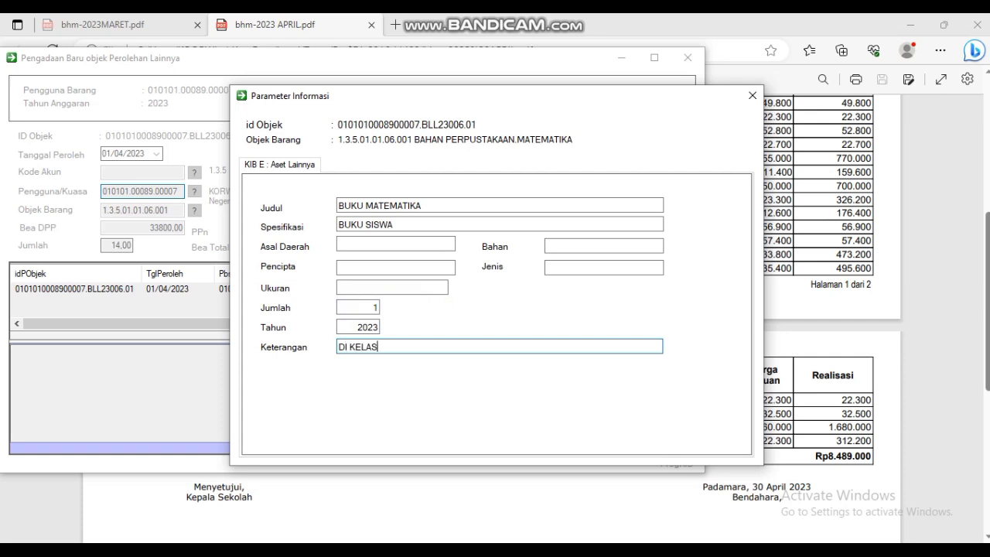
pyautogui.press('Return')
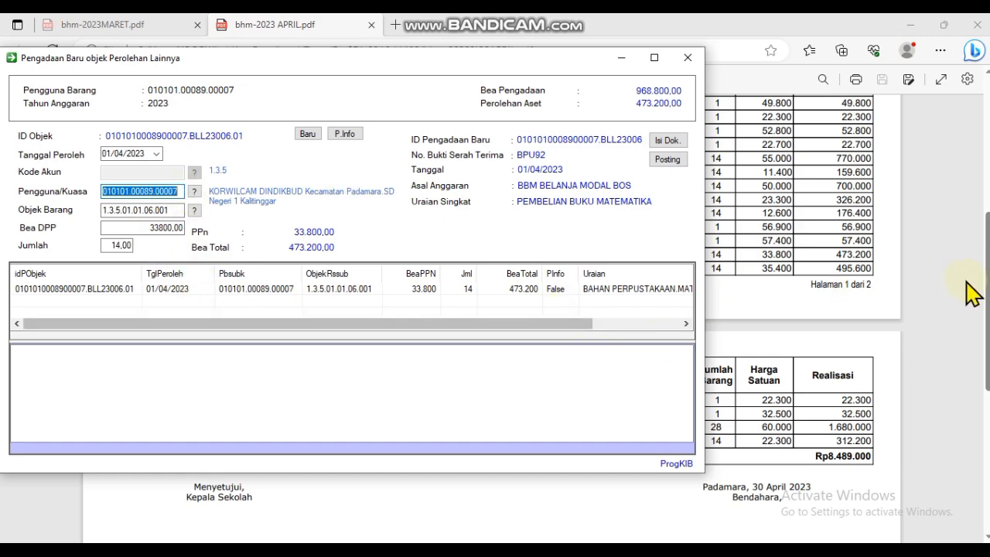
# Start a second object under BPU92 and set its Pengguna/Kuasa to 010101.00089.00007.
pyautogui.moveTo(433, 58)
pyautogui.mouseDown()
pyautogui.moveTo(347, 132)
pyautogui.moveTo(552, 283)
pyautogui.moveTo(539, 311)
pyautogui.moveTo(470, 144)
pyautogui.moveTo(410, 58)
pyautogui.moveTo(429, 58)
pyautogui.mouseUp()
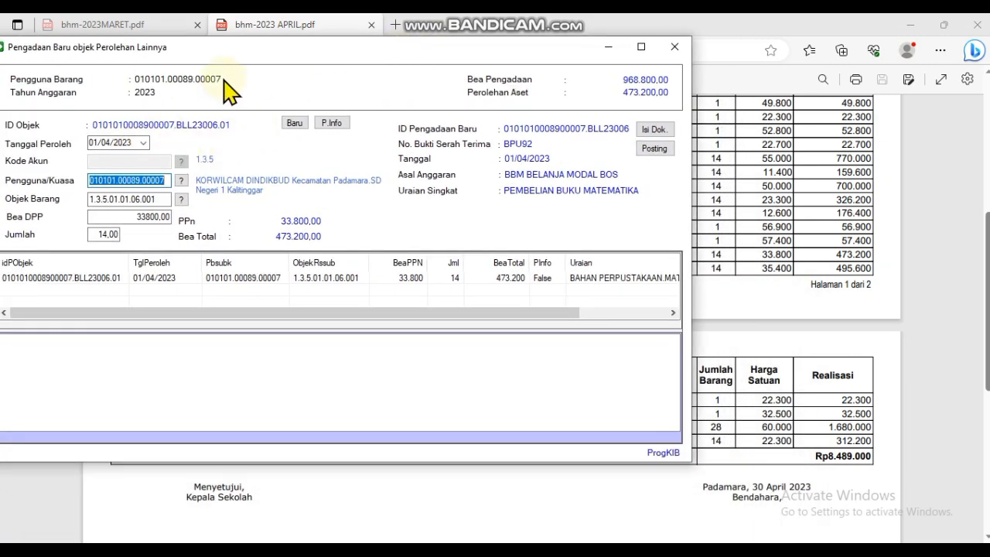
pyautogui.moveTo(232, 55); pyautogui.dragTo(262, 63)
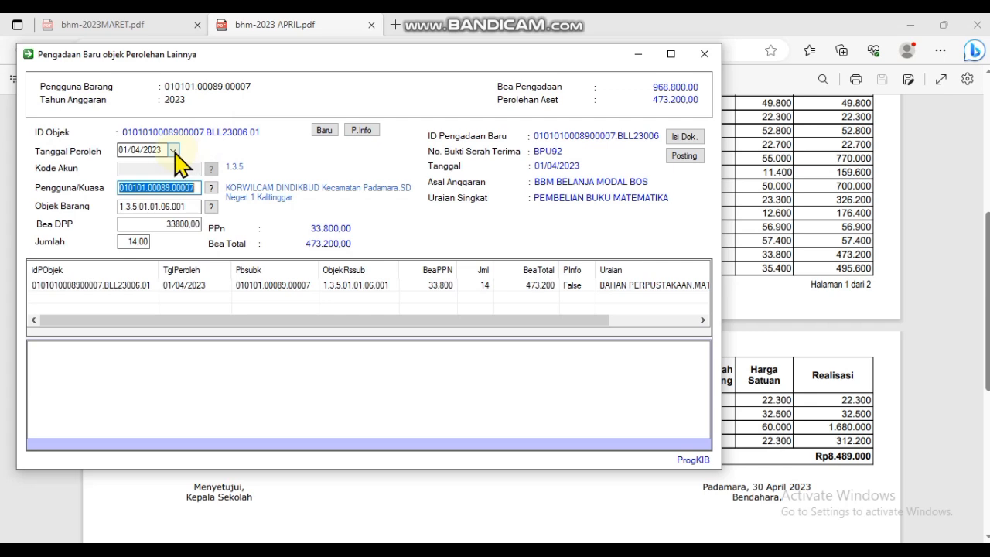
pyautogui.click(174, 150)
pyautogui.click(175, 152)
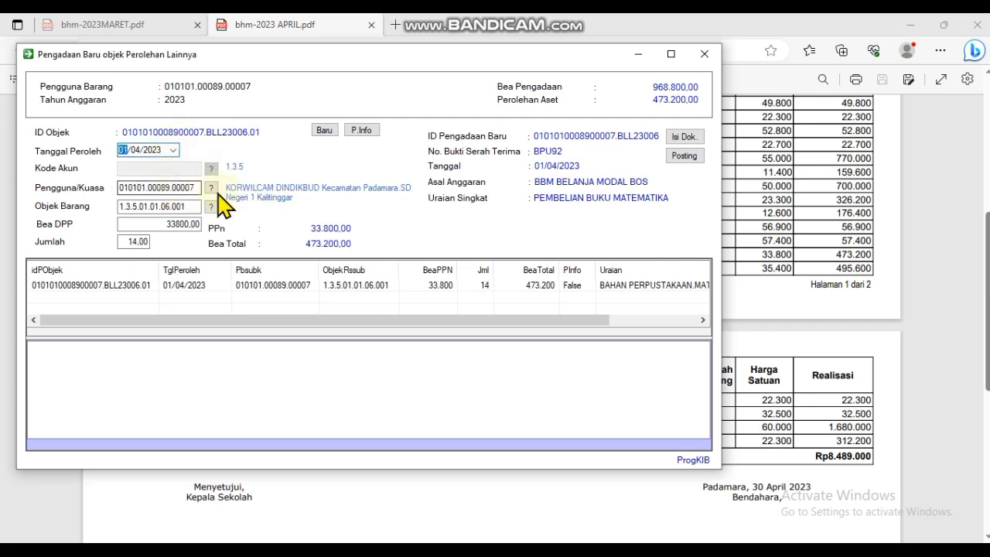
pyautogui.click(279, 287)
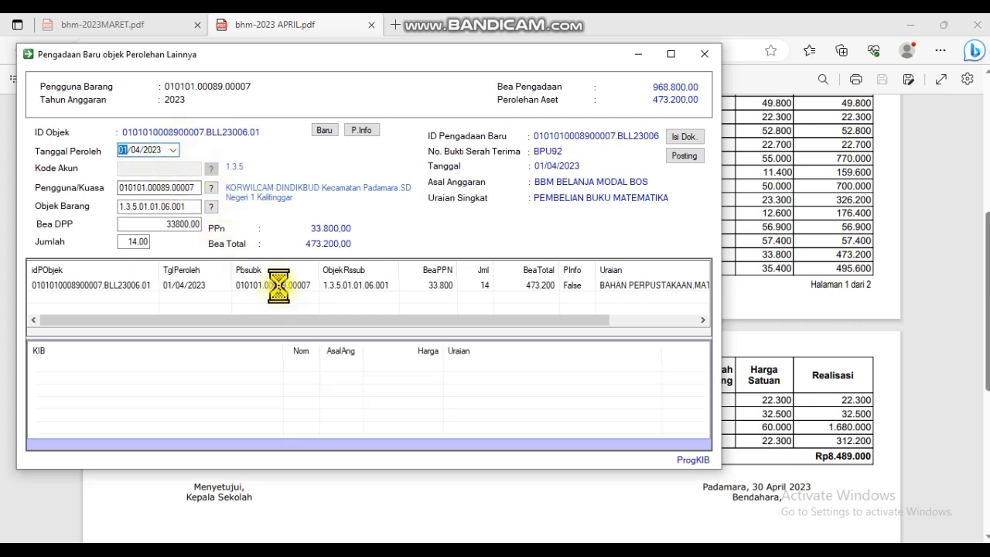
pyautogui.click(325, 131)
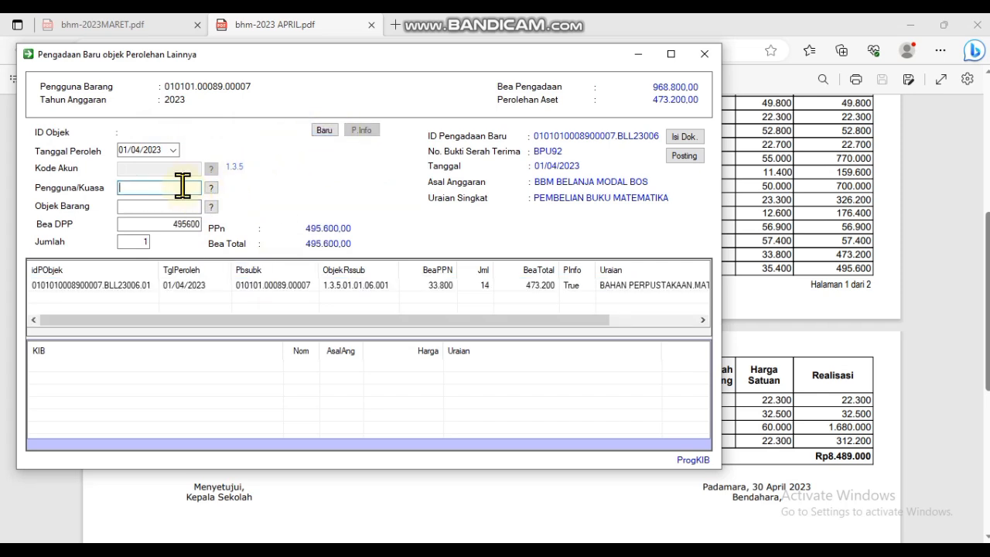
pyautogui.click(212, 188)
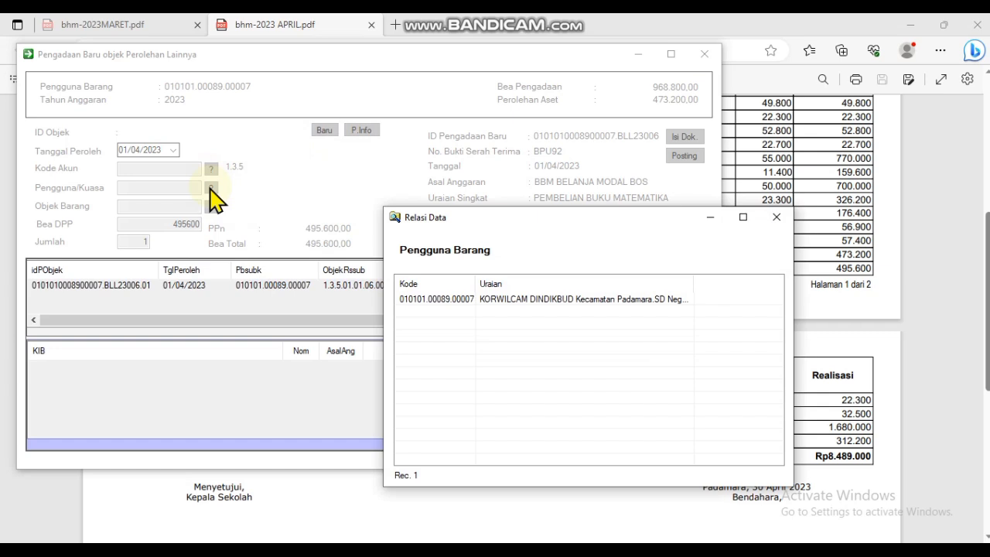
pyautogui.doubleClick(453, 302)
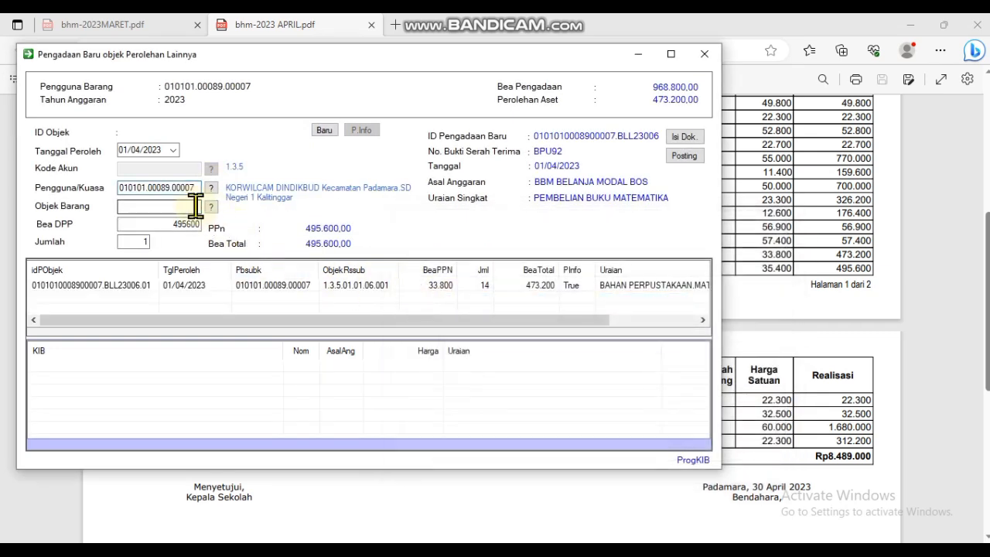
# Search the second object's Objek Barang for BUKU within KIB E Aset Lainnya and choose 01.01.06.001, the Matematika book entry.
pyautogui.write('BUKU')
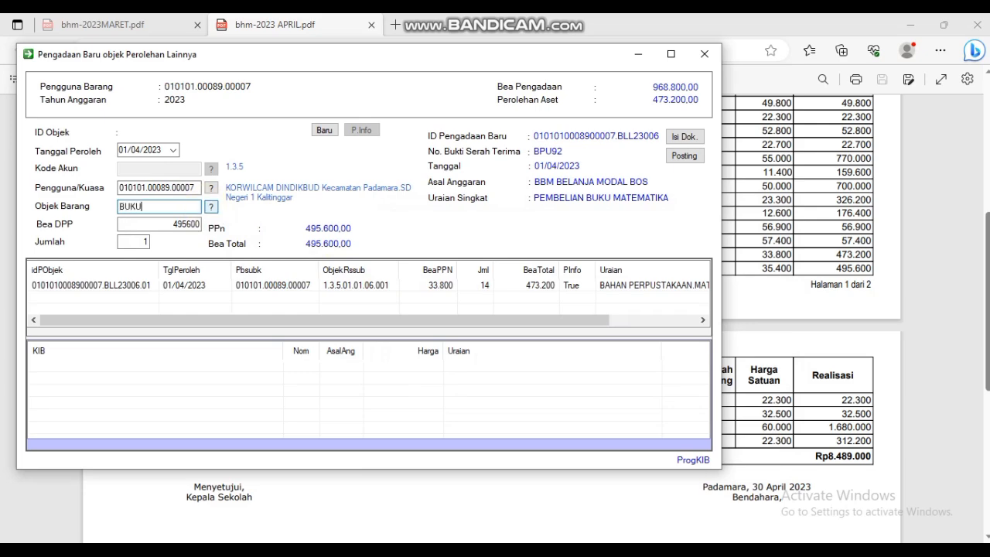
pyautogui.click(211, 206)
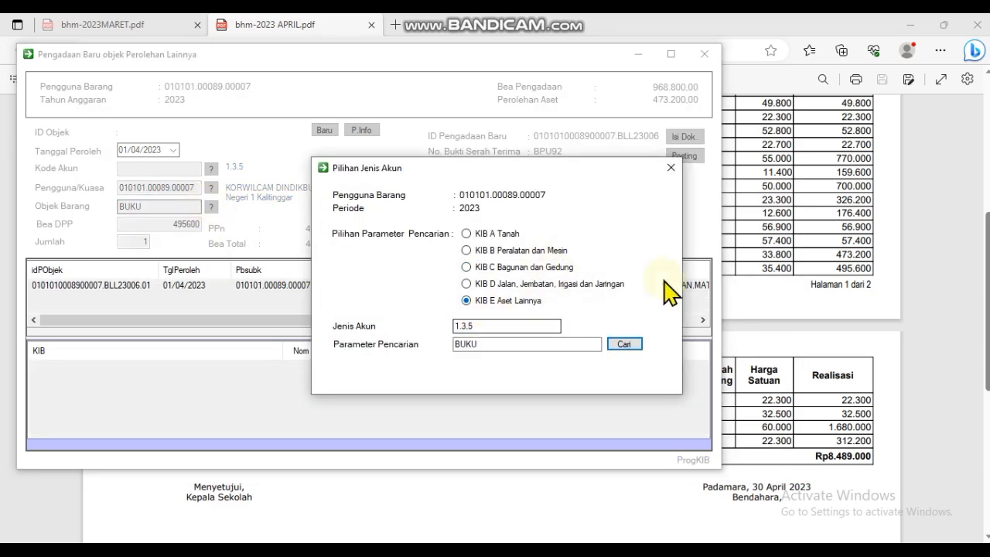
pyautogui.click(612, 345)
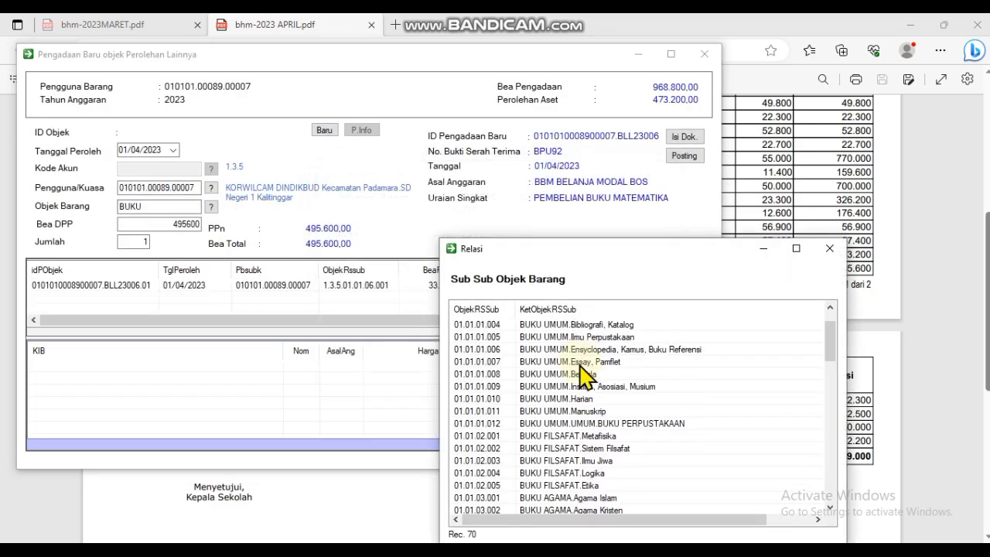
pyautogui.scroll(-2, 611, 402)
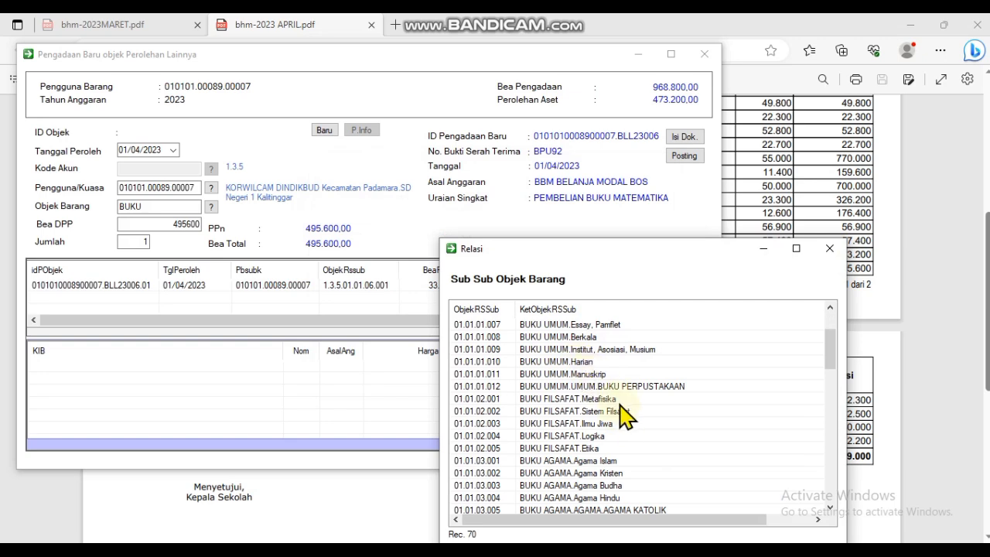
pyautogui.scroll(-1, 619, 414)
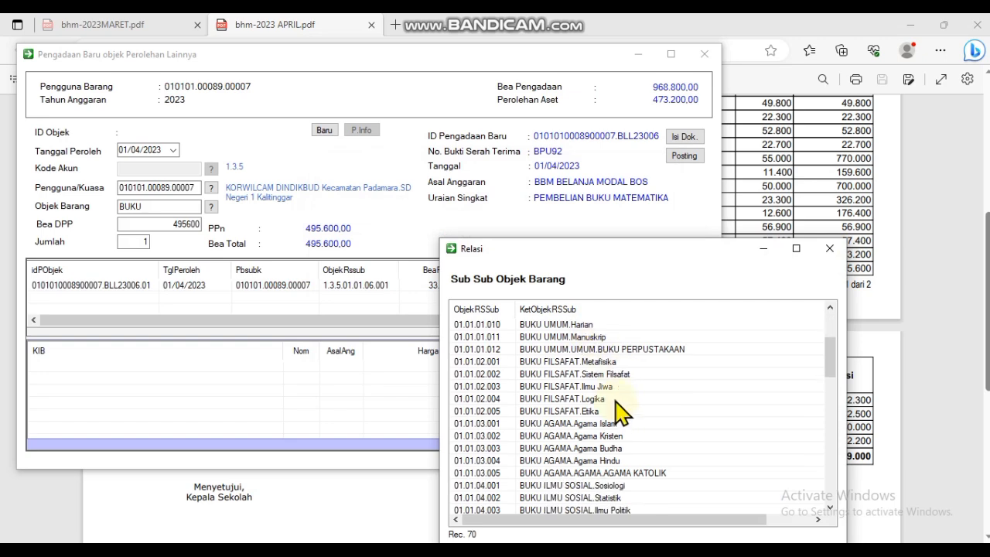
pyautogui.scroll(-3, 618, 410)
pyautogui.scroll(-2, 697, 441)
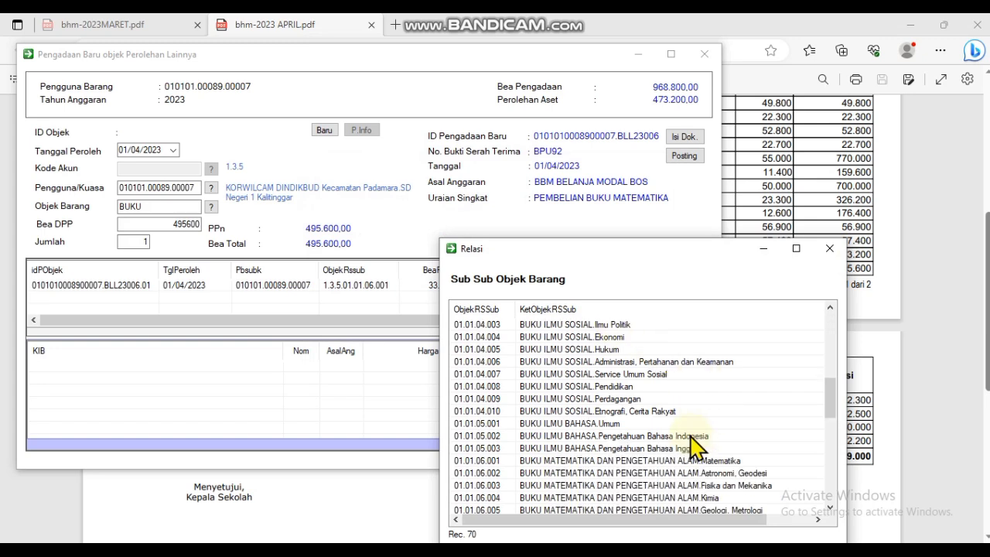
pyautogui.click(701, 461)
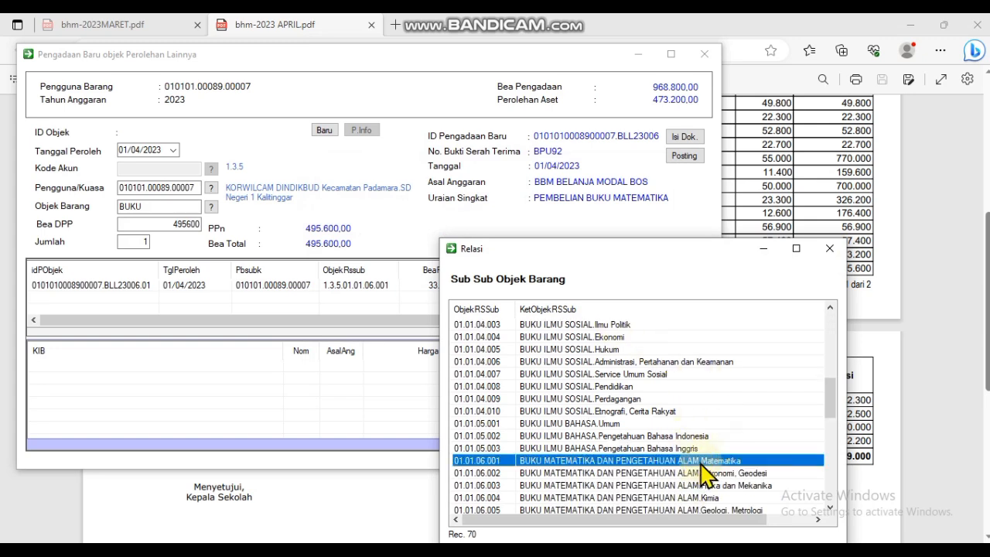
pyautogui.doubleClick(701, 461)
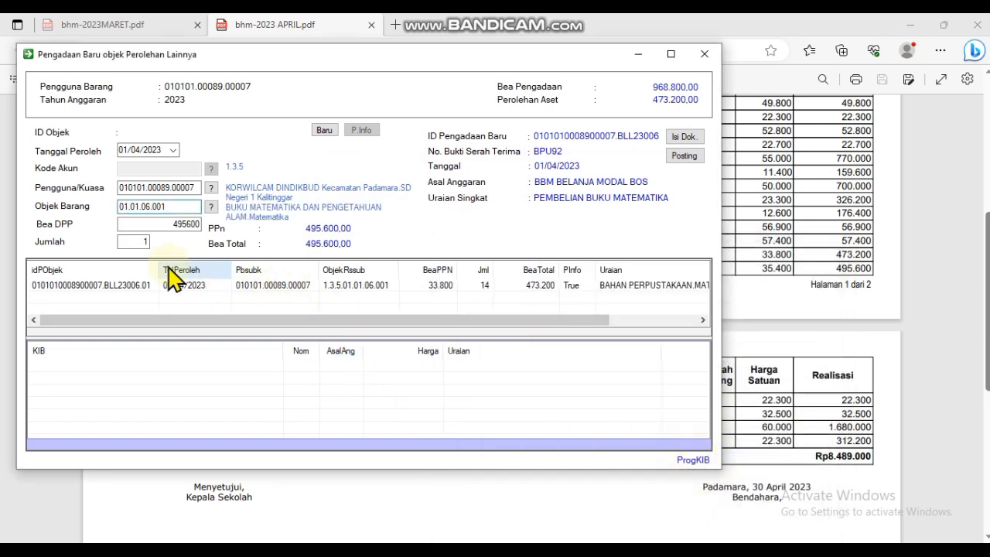
# Set the second object's Bea DPP to 35400 and Jumlah to 14, and save it.
pyautogui.click(161, 224)
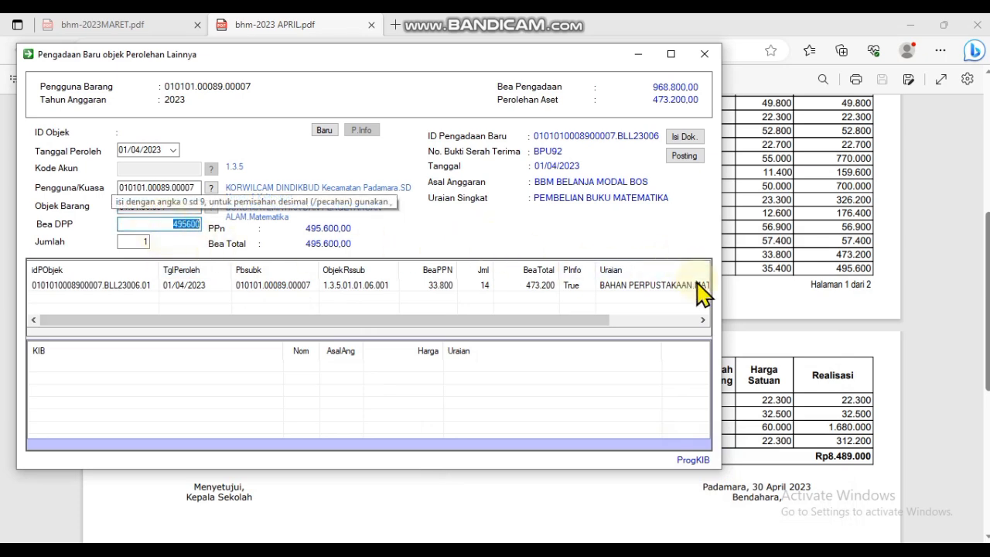
pyautogui.write('3')
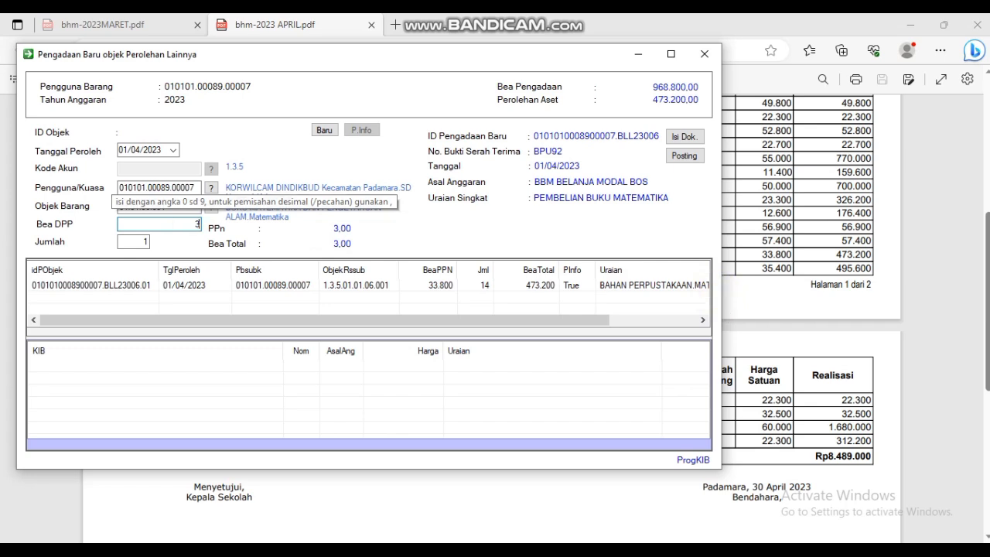
pyautogui.write('5400')
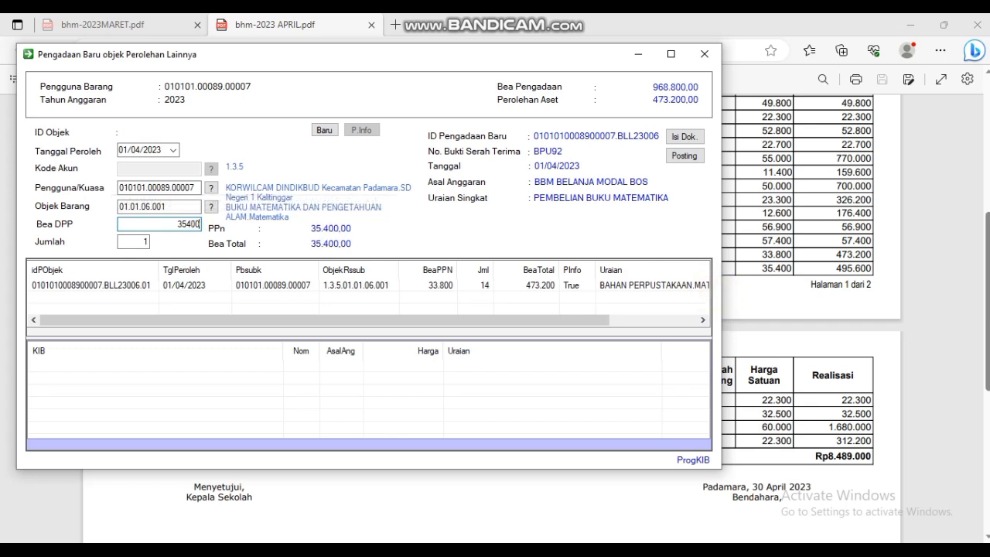
pyautogui.click(137, 241)
pyautogui.write('1')
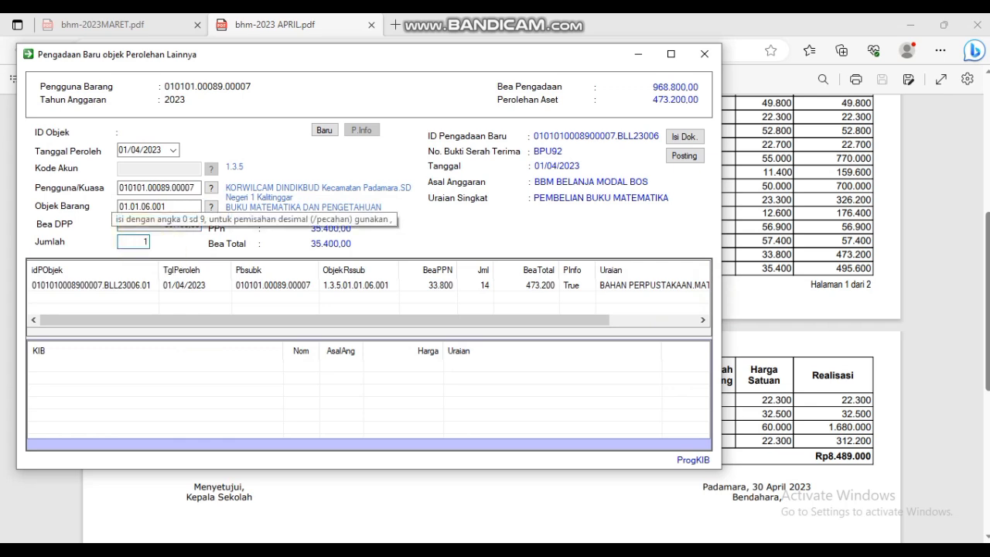
pyautogui.write('4')
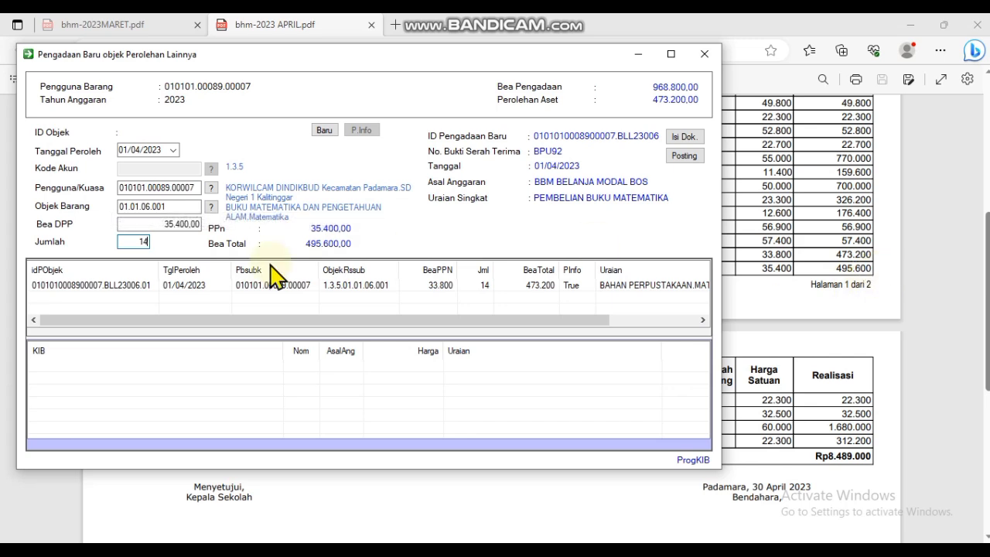
pyautogui.press('Return')
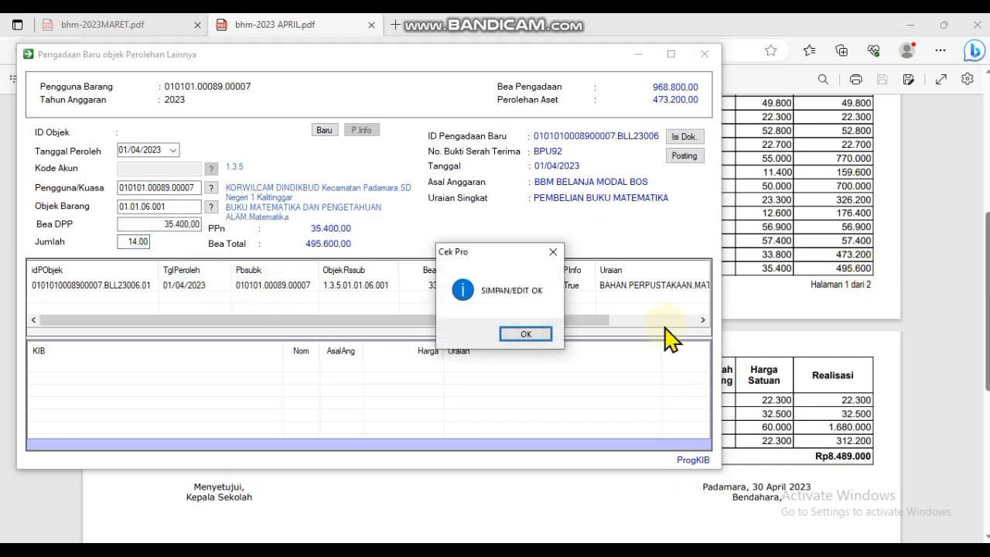
pyautogui.click(512, 334)
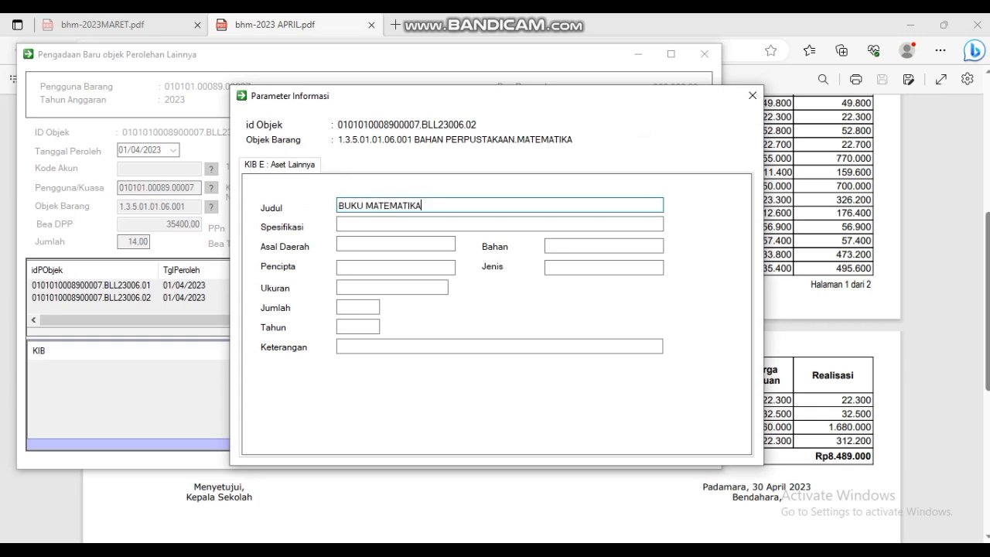
# Complete the second object's KIB E information with Judul BUKU MATEMATIKA, Spesifikasi BUKU SISWA, Jumlah 1, Tahun 2023 and Keterangan DI KELAS 2, and save it.
pyautogui.click(407, 225)
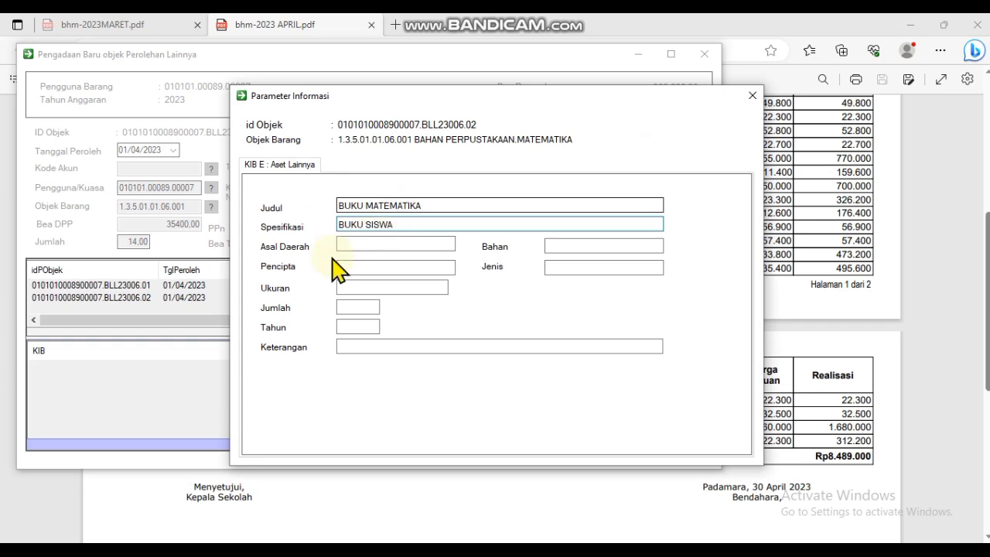
pyautogui.click(347, 307)
pyautogui.click(371, 326)
pyautogui.click(493, 345)
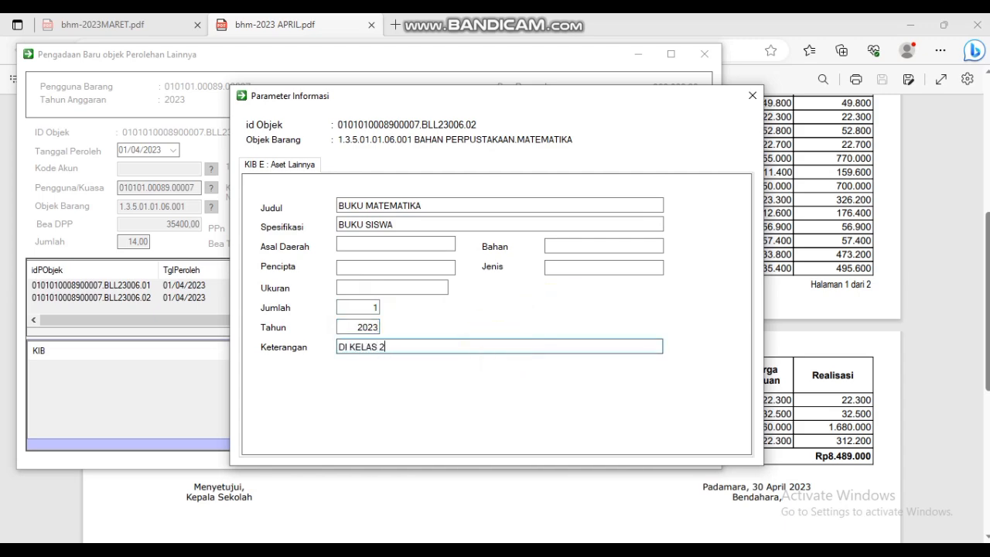
pyautogui.press('Return')
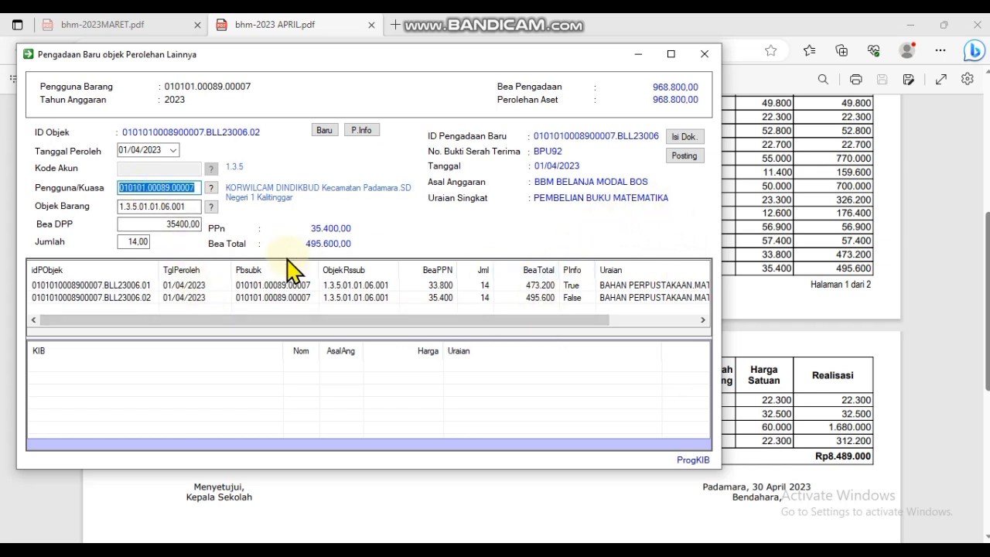
# Post the BPU92 procurement, then close its entry form and the Perolehan Lainnya window in SIM Aset.
pyautogui.click(695, 158)
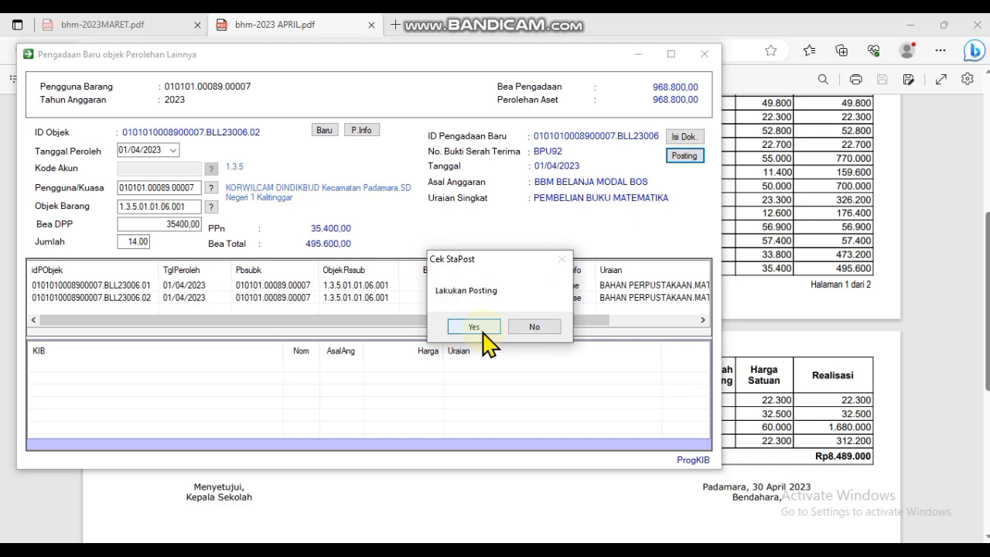
pyautogui.click(473, 327)
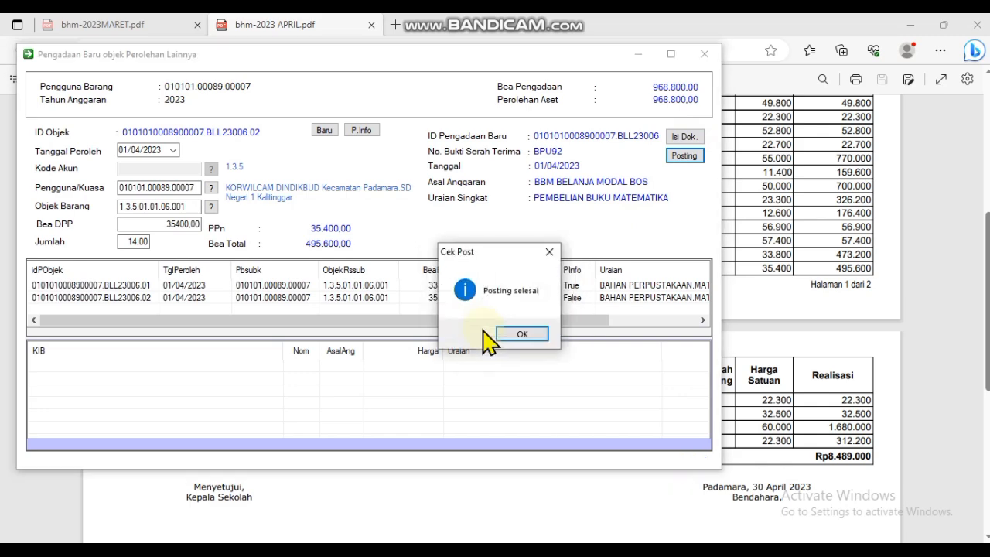
pyautogui.click(522, 334)
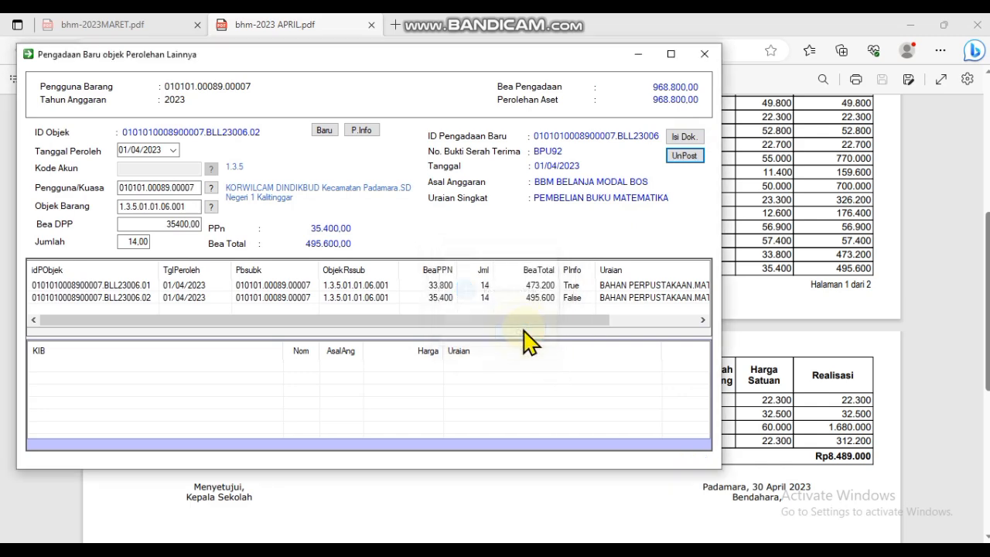
pyautogui.click(706, 54)
pyautogui.click(471, 550)
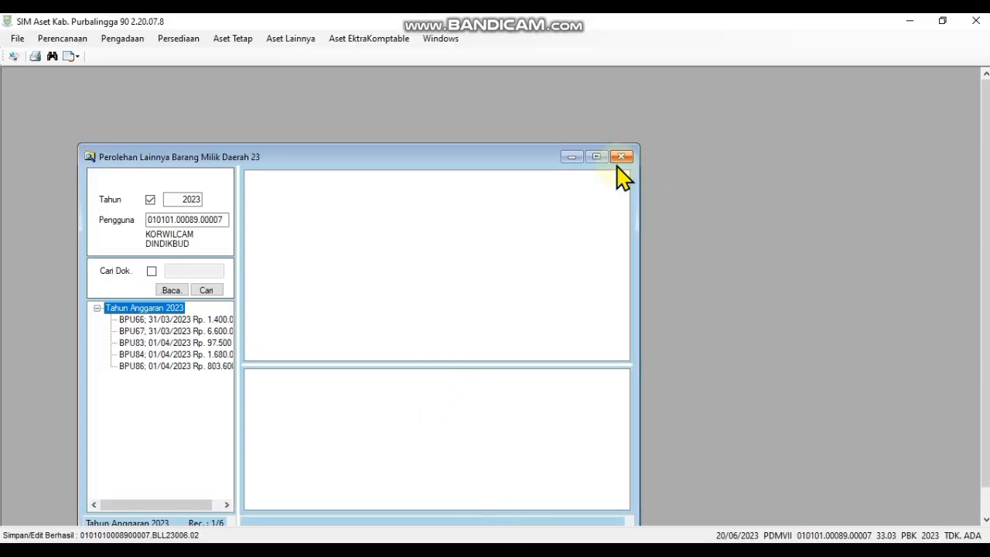
pyautogui.click(621, 157)
# Open the KIB E Aset Tetap Lainnya register and load the 2023 records of SD Negeri 1 Kalitinggar in a maximized window.
pyautogui.click(231, 38)
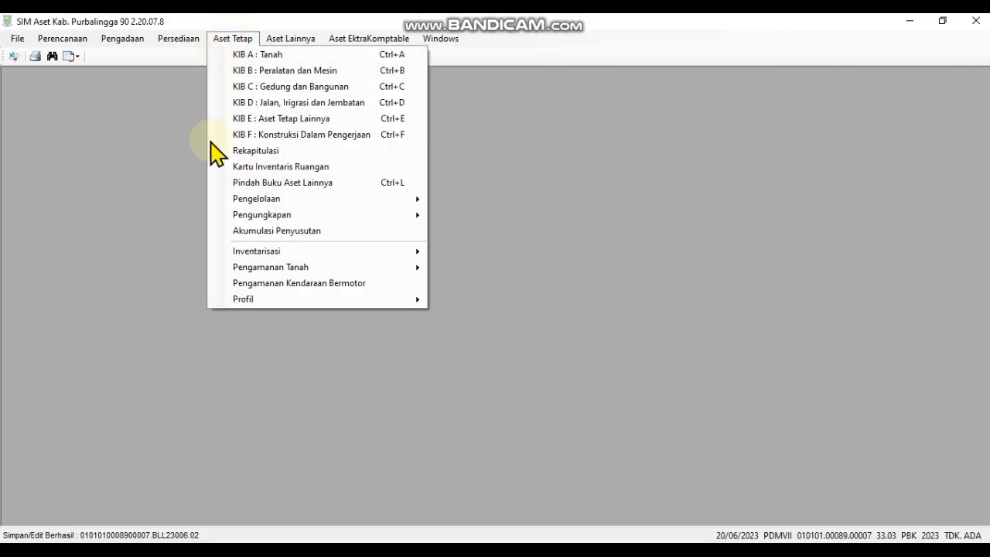
pyautogui.click(246, 118)
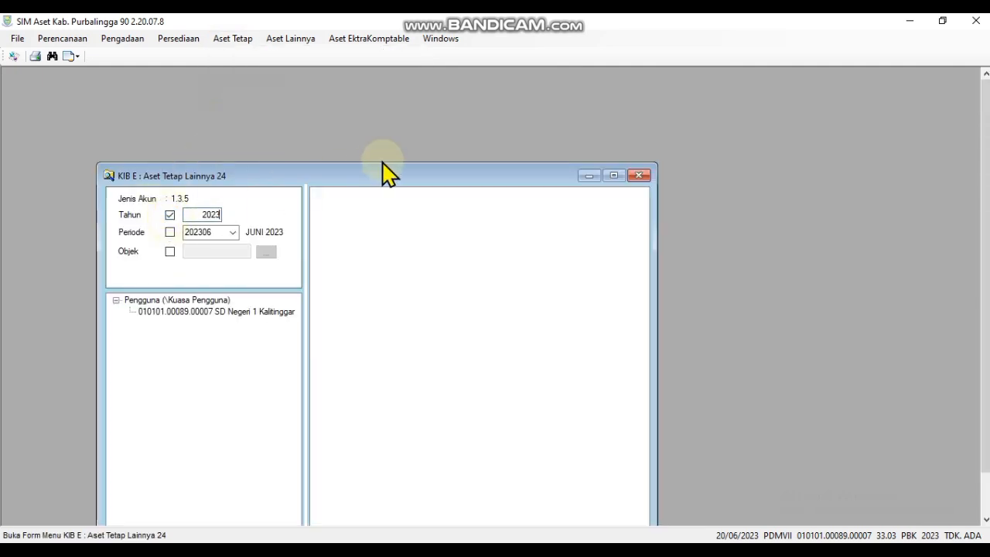
pyautogui.click(207, 215)
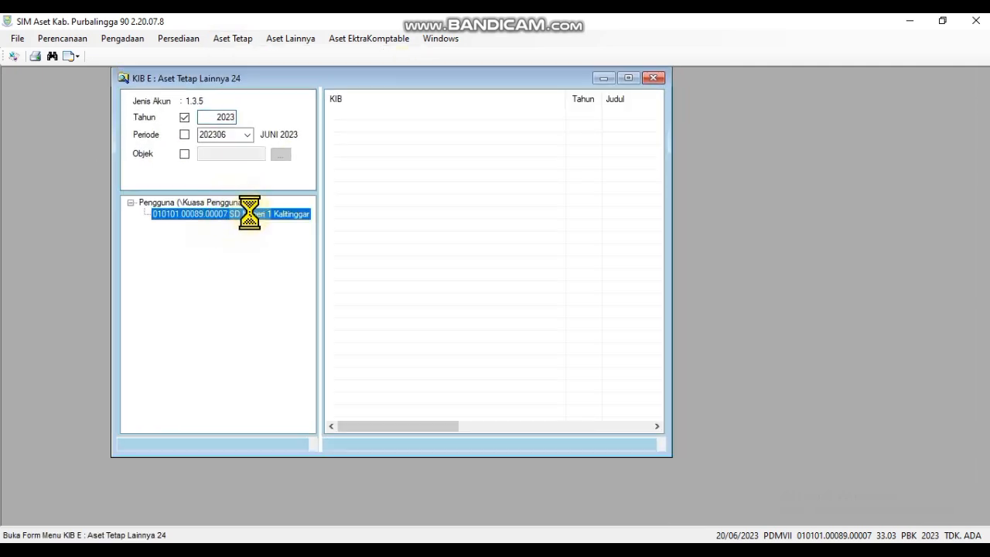
pyautogui.click(628, 78)
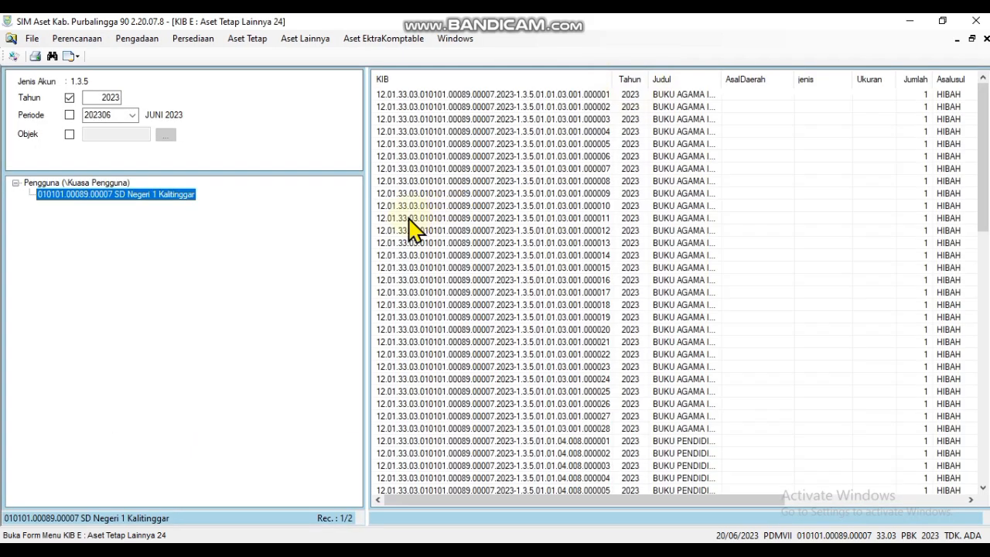
# Widen the KIB E record list and its Judul column, and check the titles and prices of the mathematics book records.
pyautogui.moveTo(368, 221); pyautogui.dragTo(177, 248)
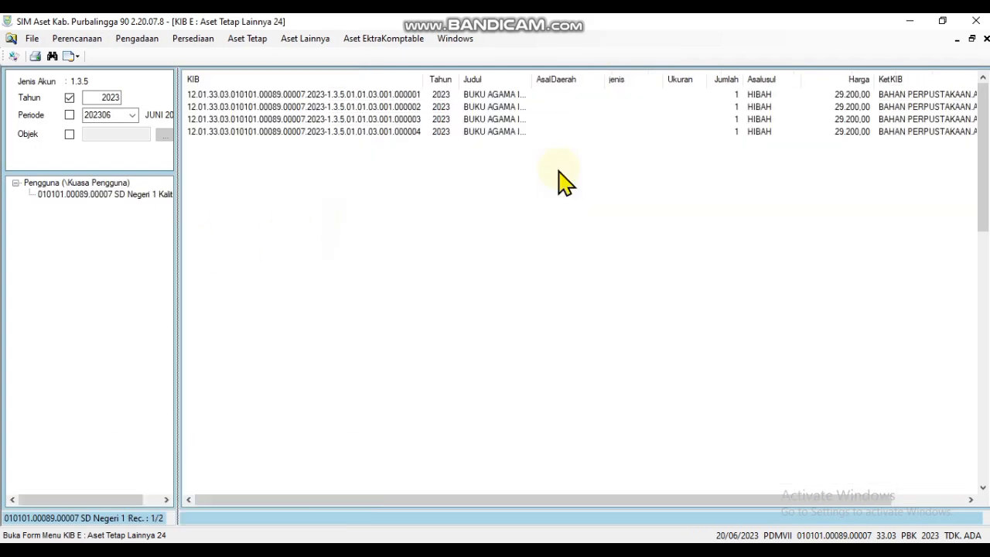
pyautogui.scroll(-1, 708, 247)
pyautogui.scroll(-17, 708, 247)
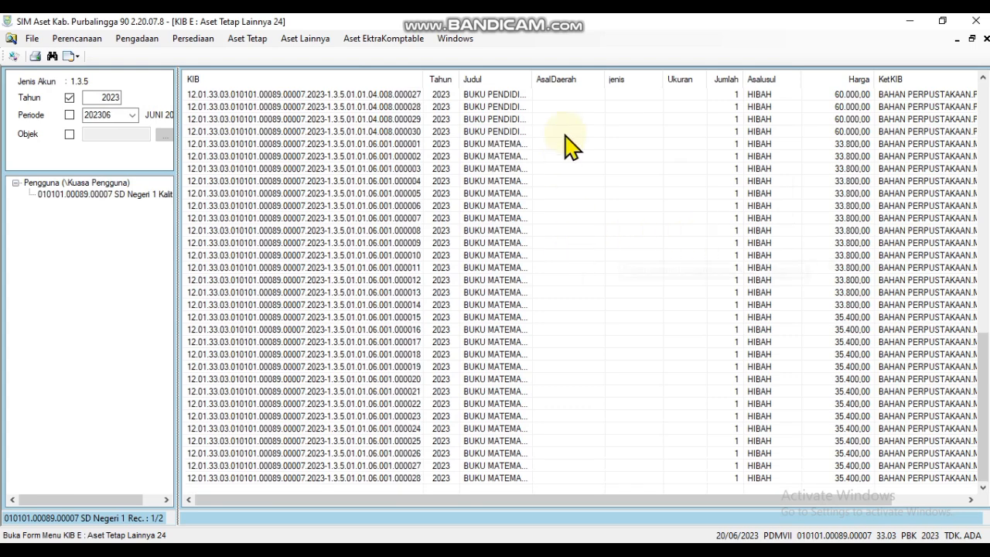
pyautogui.moveTo(533, 81); pyautogui.dragTo(579, 82)
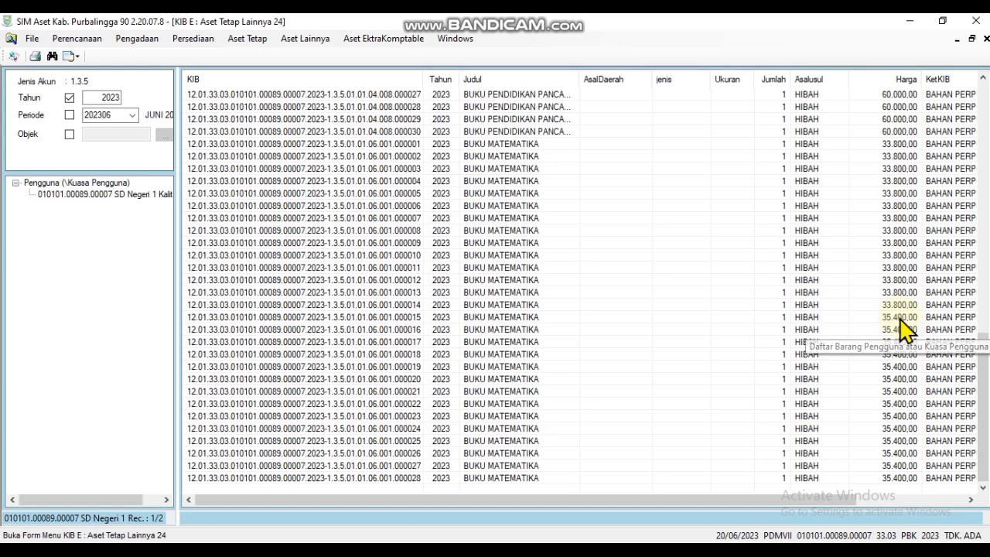
pyautogui.moveTo(986, 357); pyautogui.dragTo(987, 400)
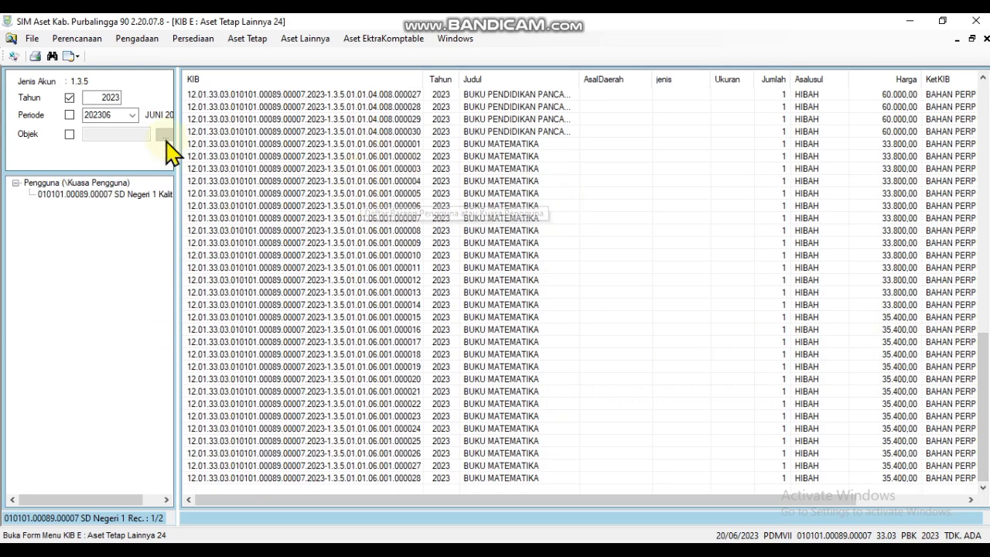
# Export the KIB E register to Excel, dismiss the Office activation notice and maximize the workbook.
pyautogui.click(37, 59)
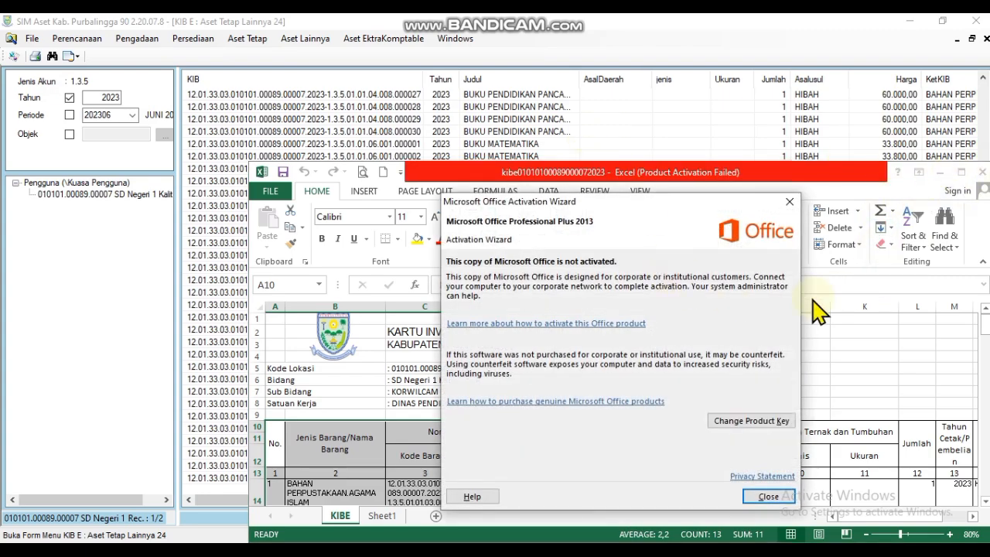
pyautogui.click(789, 202)
pyautogui.click(961, 171)
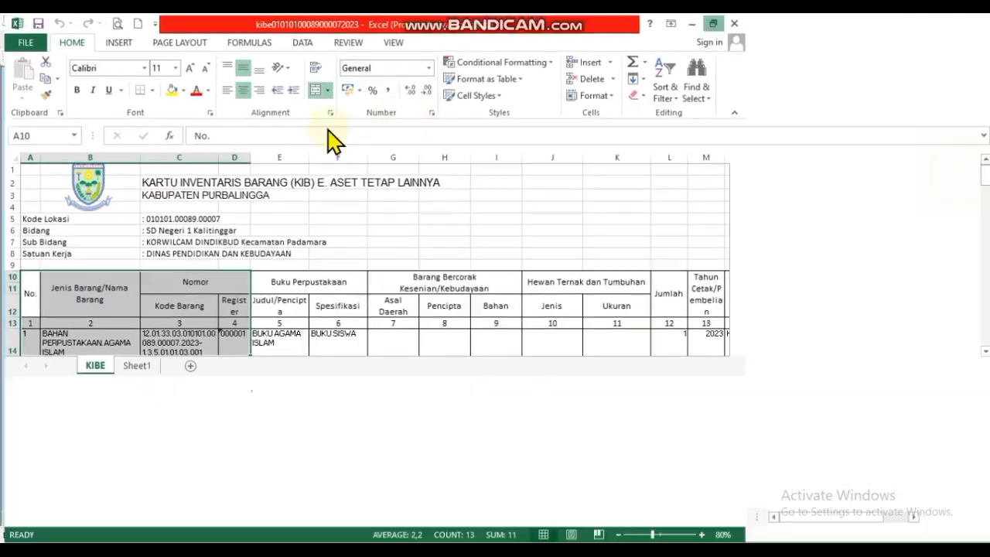
# Review the exported KIBE sheet from its header through all book entries to the total row, checking titles, Jumlah, Harga and Keterangan.
pyautogui.scroll(-4, 431, 332)
pyautogui.scroll(4, 464, 331)
pyautogui.scroll(-10, 464, 332)
pyautogui.scroll(-19, 478, 344)
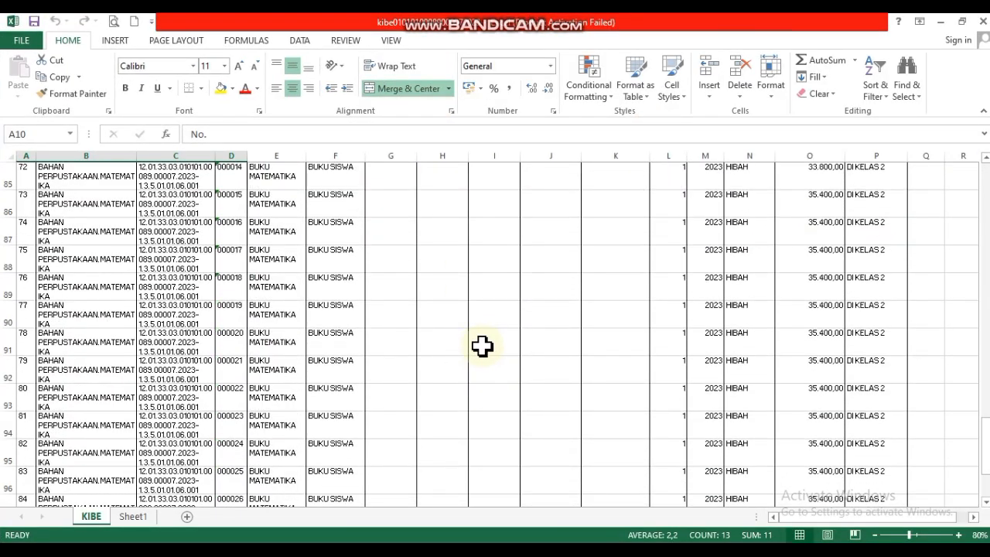
pyautogui.scroll(-5, 700, 352)
pyautogui.scroll(3, 689, 341)
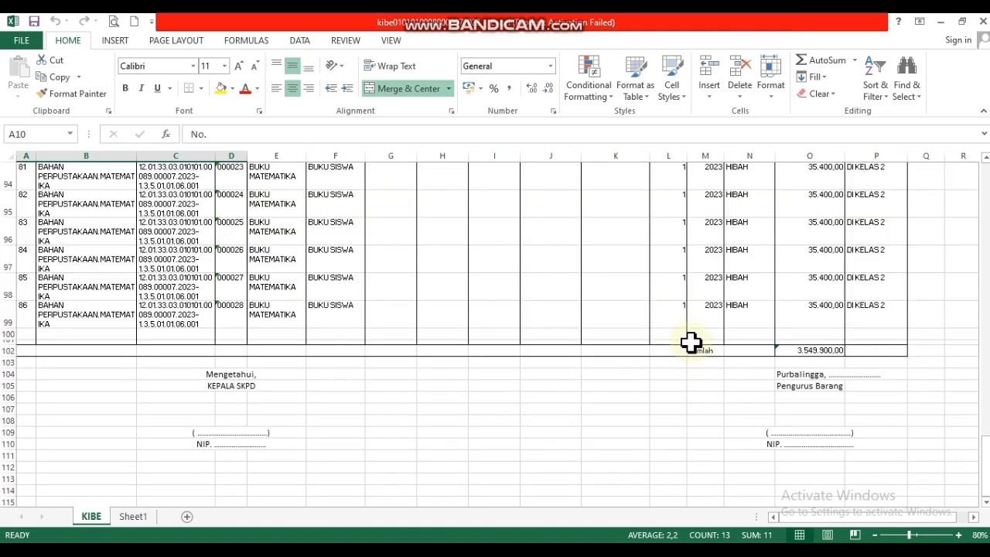
pyautogui.scroll(20, 534, 364)
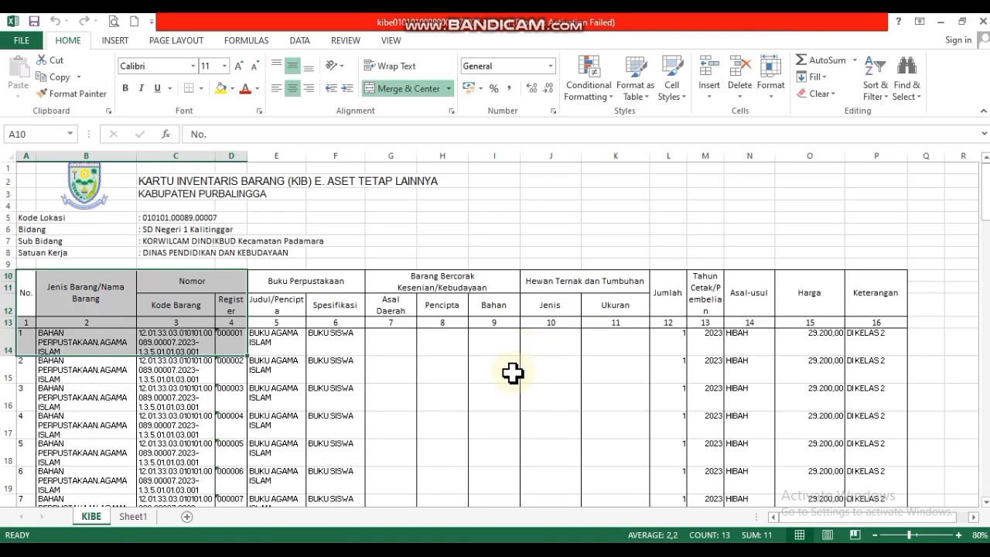
pyautogui.click(513, 373)
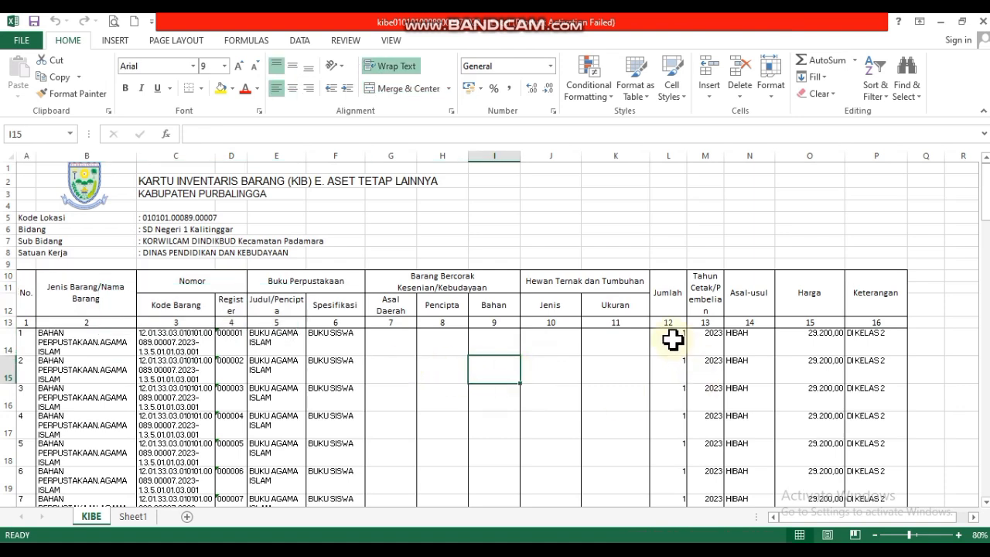
pyautogui.scroll(-16, 684, 368)
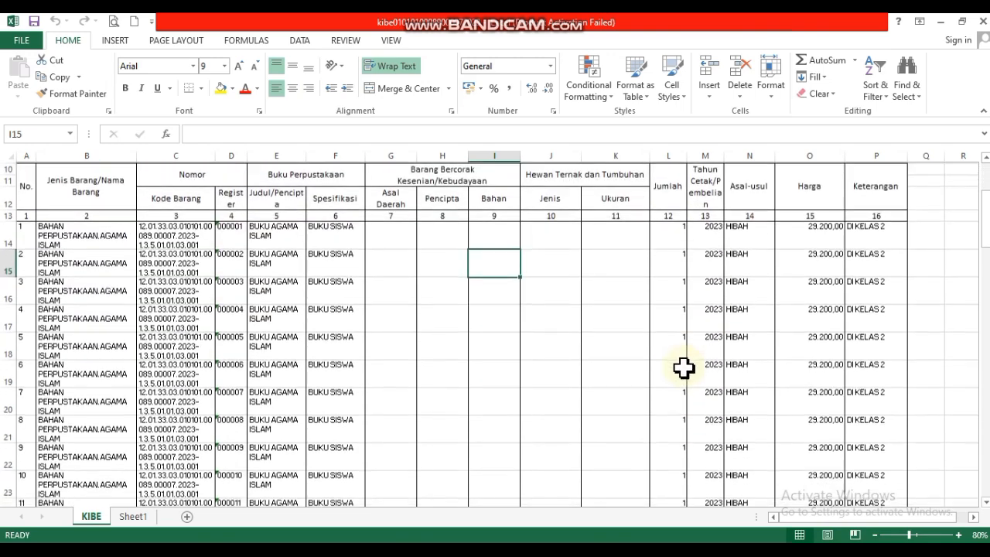
pyautogui.scroll(-8, 684, 368)
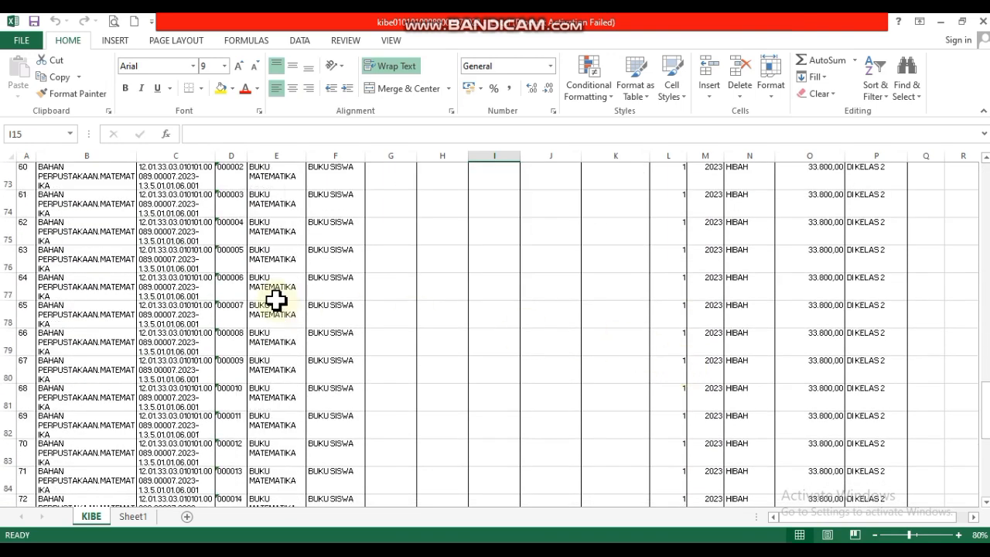
pyautogui.scroll(3, 453, 343)
pyautogui.scroll(3, 455, 341)
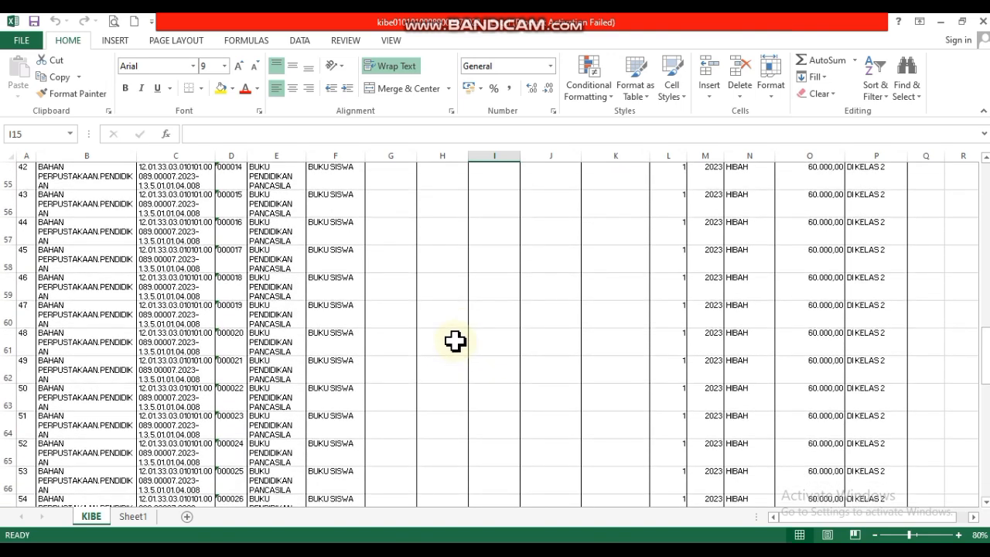
pyautogui.scroll(15, 533, 337)
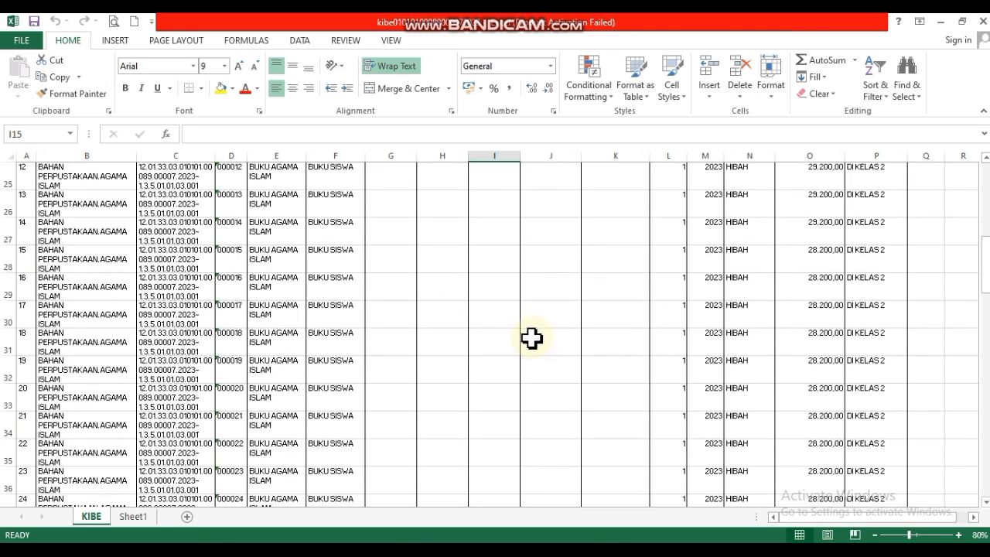
pyautogui.scroll(1, 531, 337)
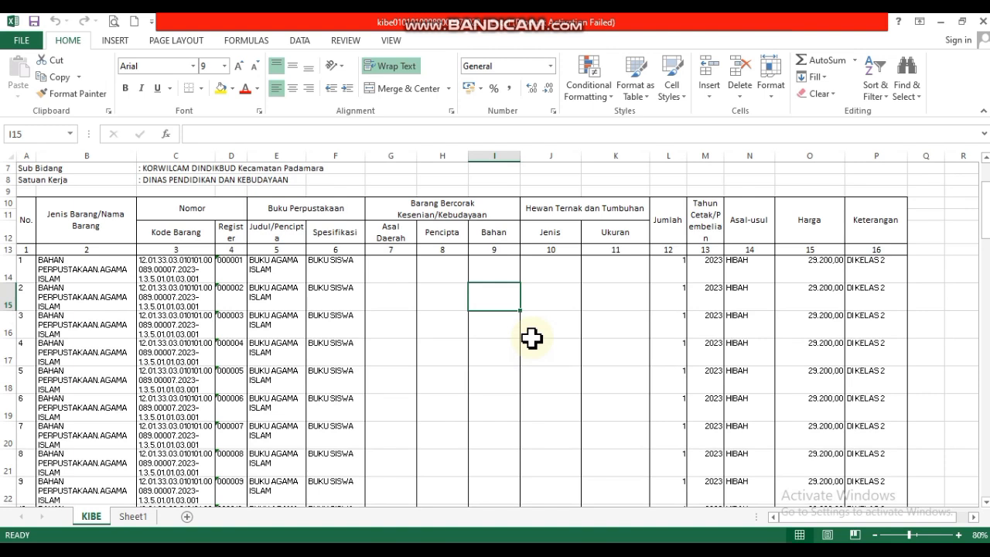